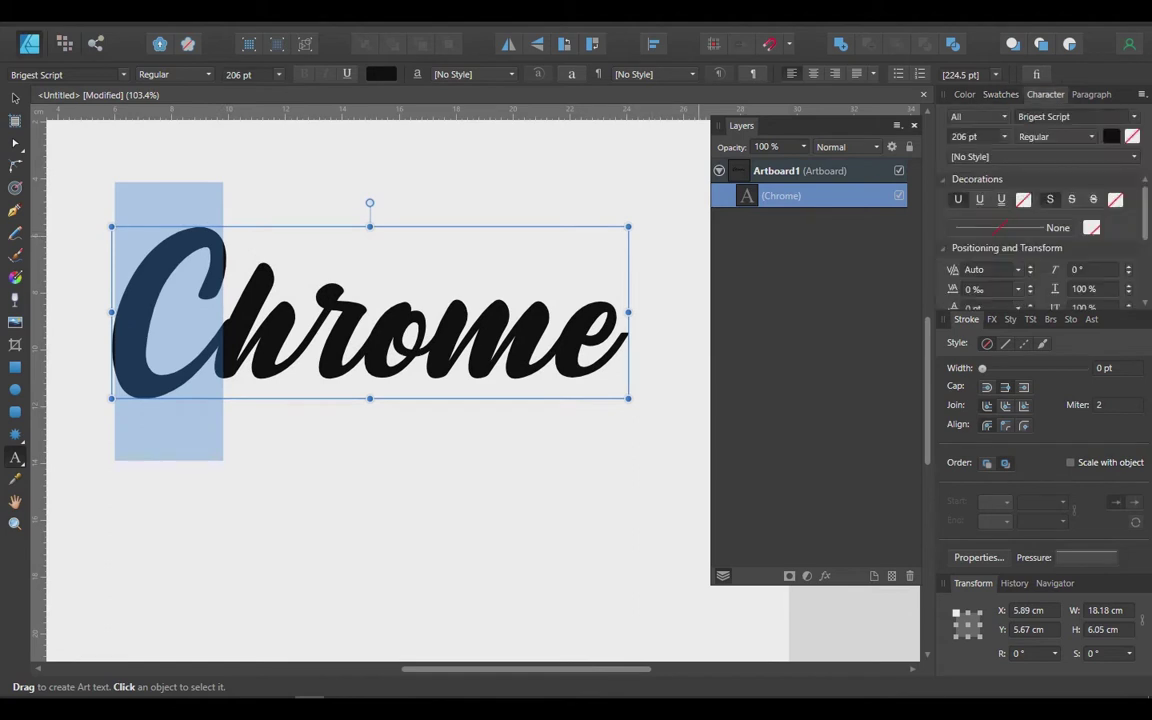
Lower the baseline of the initial C to -13 pt, and convert the Chrome text to a single dark grey curves object.
key(alt+shift+Down)
key(alt+shift+Down)
key(alt+shift+Down)
key(alt+shift+Down)
key(alt+shift+Down)
key(alt+shift+Down)
key(alt+shift+Down)
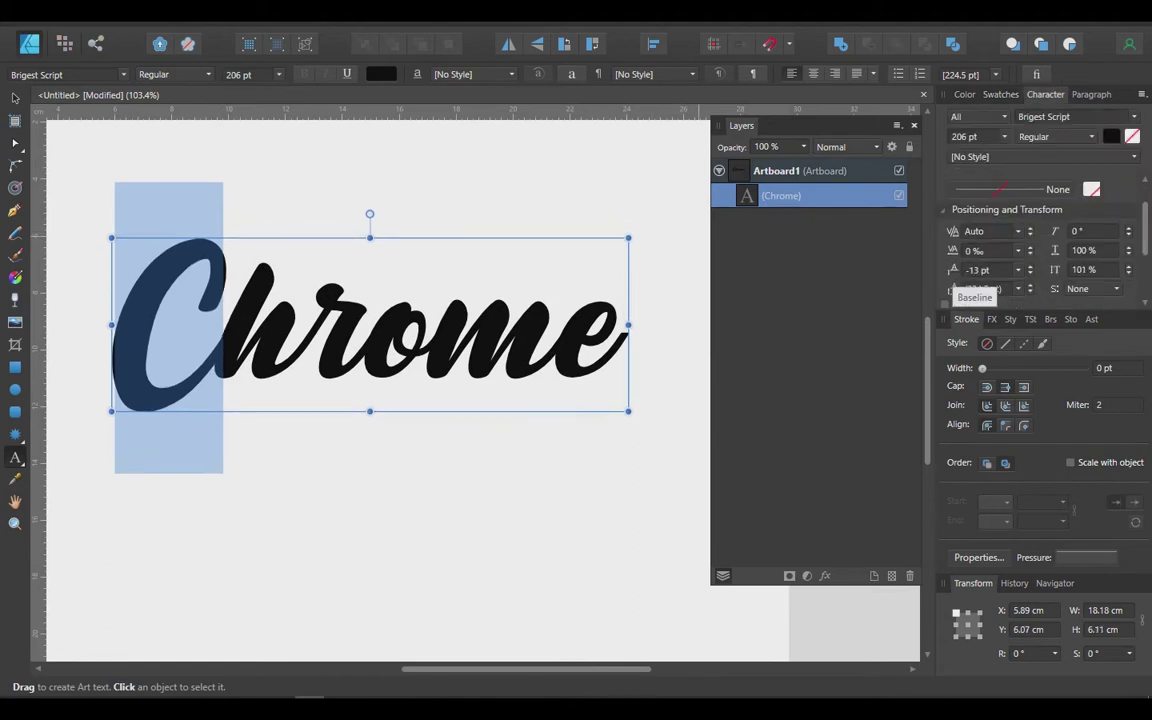
key(Escape)
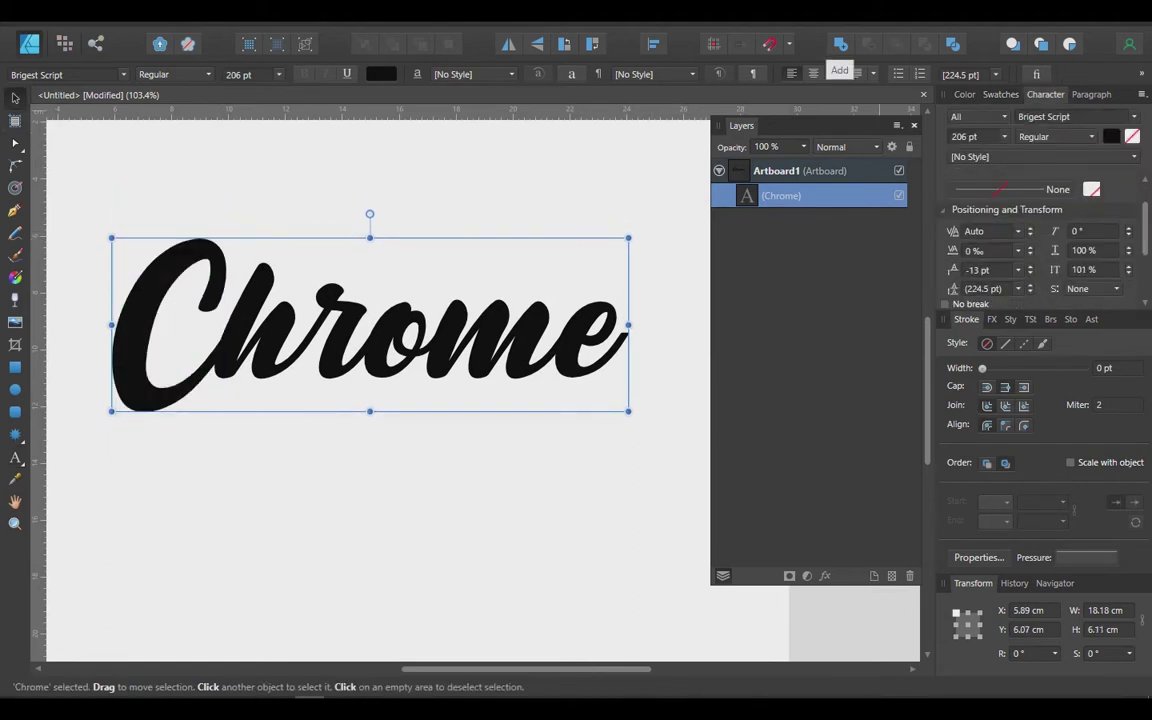
key(ctrl+Return)
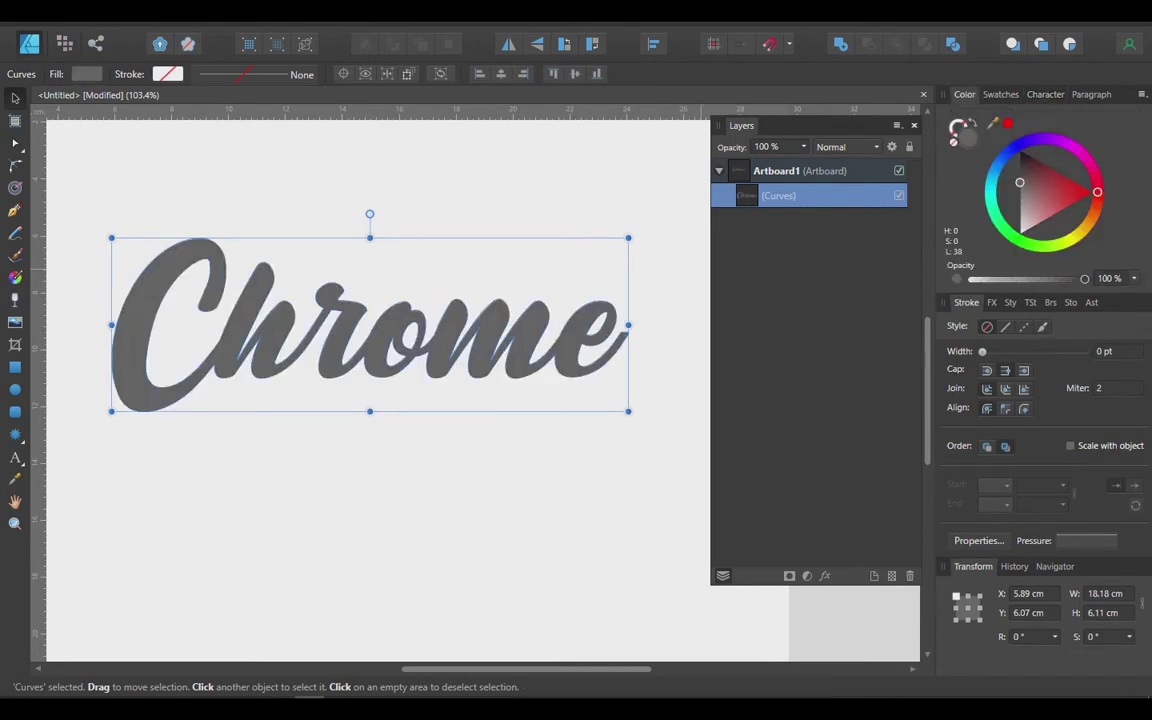
Draw a curved swash with the Pen tool from the tip of the final e back beneath the word to the h.
key(p)
scroll(355, 473, up, 1)
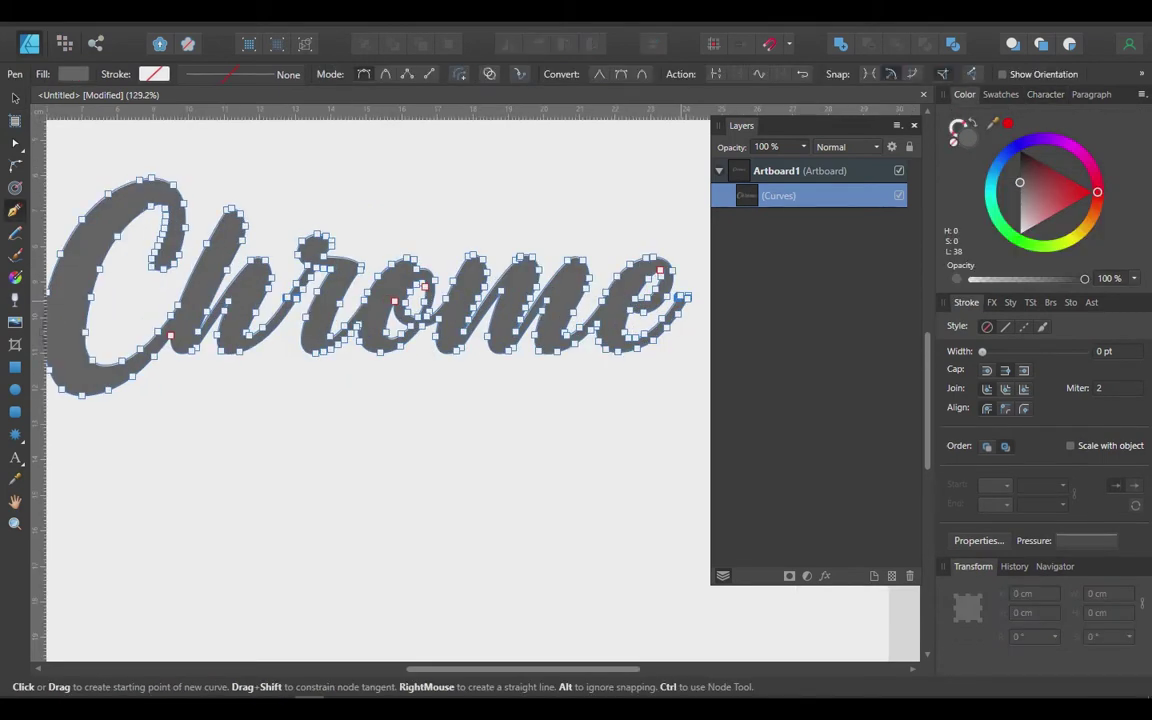
click(687, 296)
drag(628, 401, 688, 386)
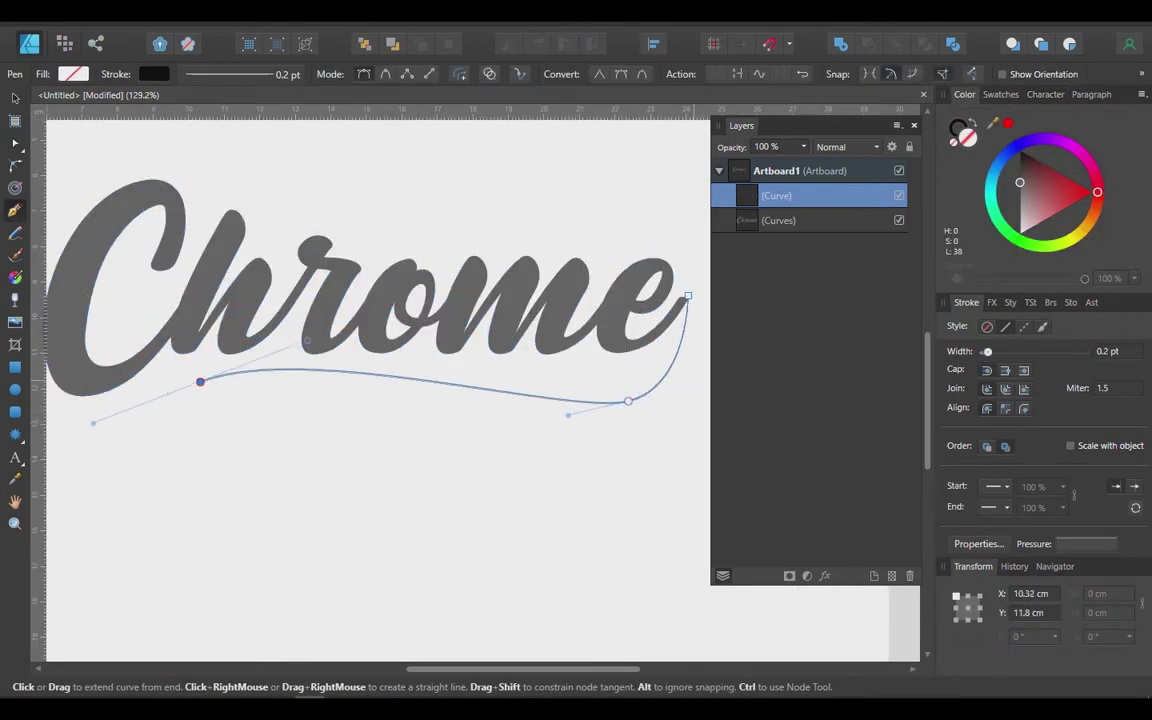
Set the swash's stroke width to 21.9 pt and taper its pressure so it is thinner at the e end.
drag(986, 351, 1039, 351)
click(1087, 543)
key(Escape)
drag(914, 563, 914, 645)
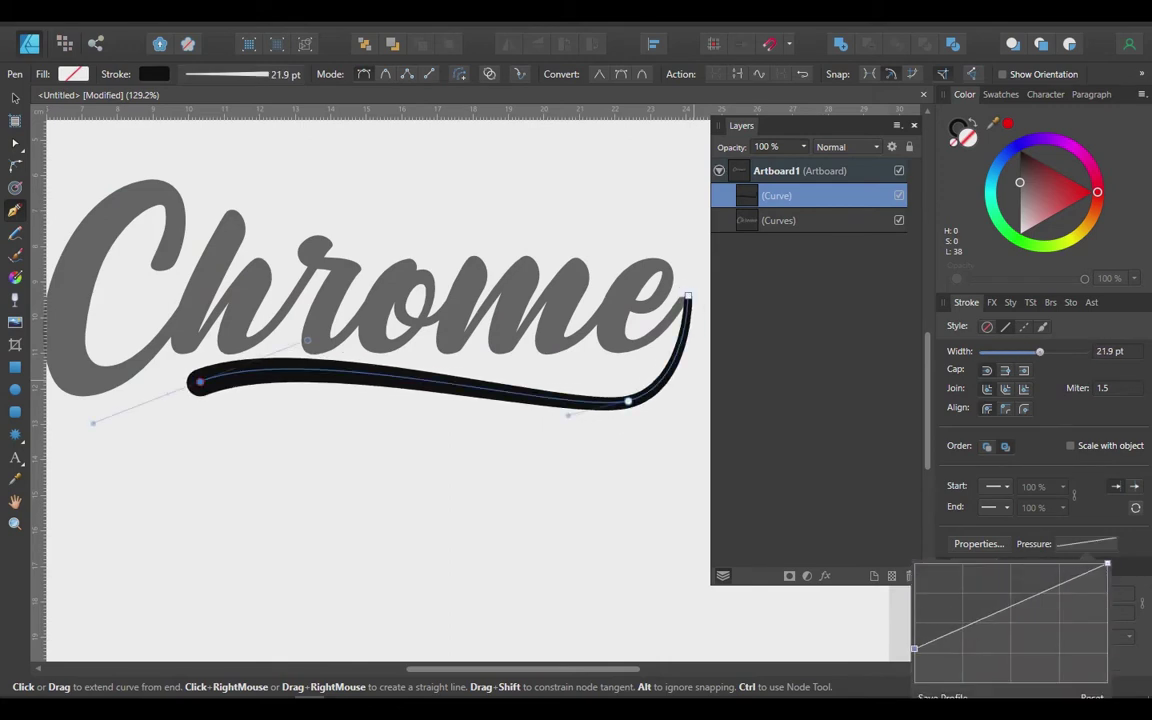
Increase the swash's stroke width to 46.1 pt and reduce the starting pressure further for a finer tip at the e.
key(a)
scroll(400, 380, down, 2)
scroll(630, 330, up, 4)
scroll(400, 380, left, 3)
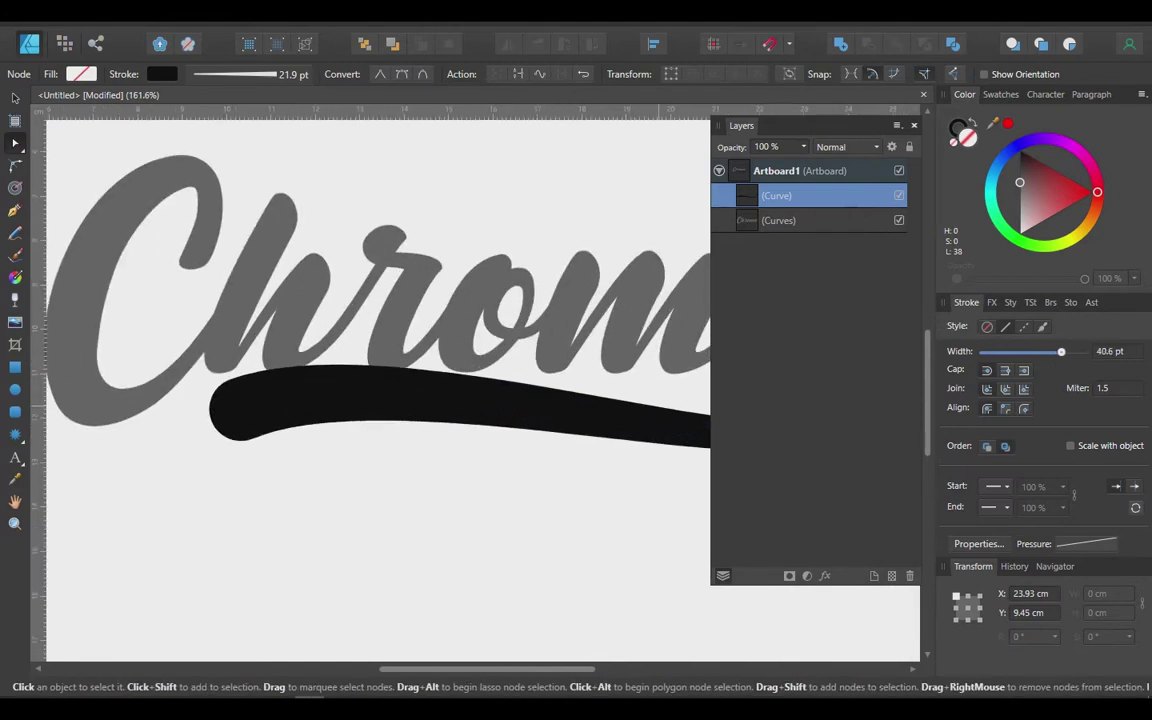
scroll(400, 380, down, 3)
scroll(590, 330, up, 5)
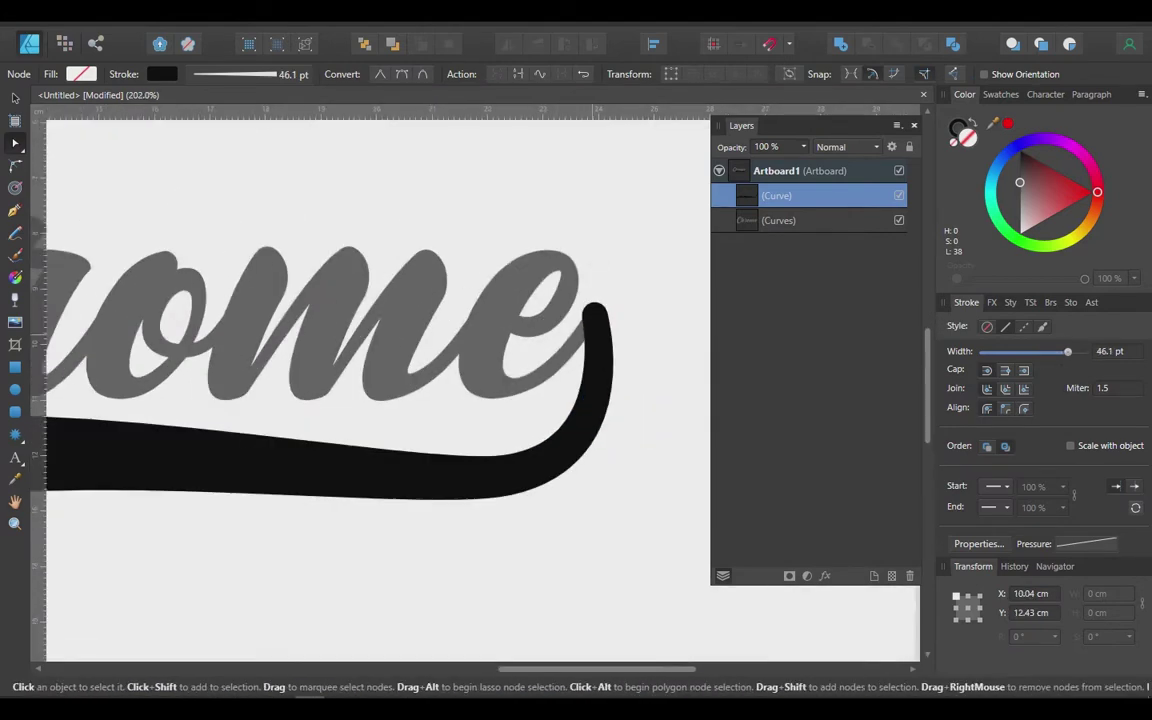
click(1085, 543)
scroll(575, 300, down, 3)
scroll(575, 280, up, 4)
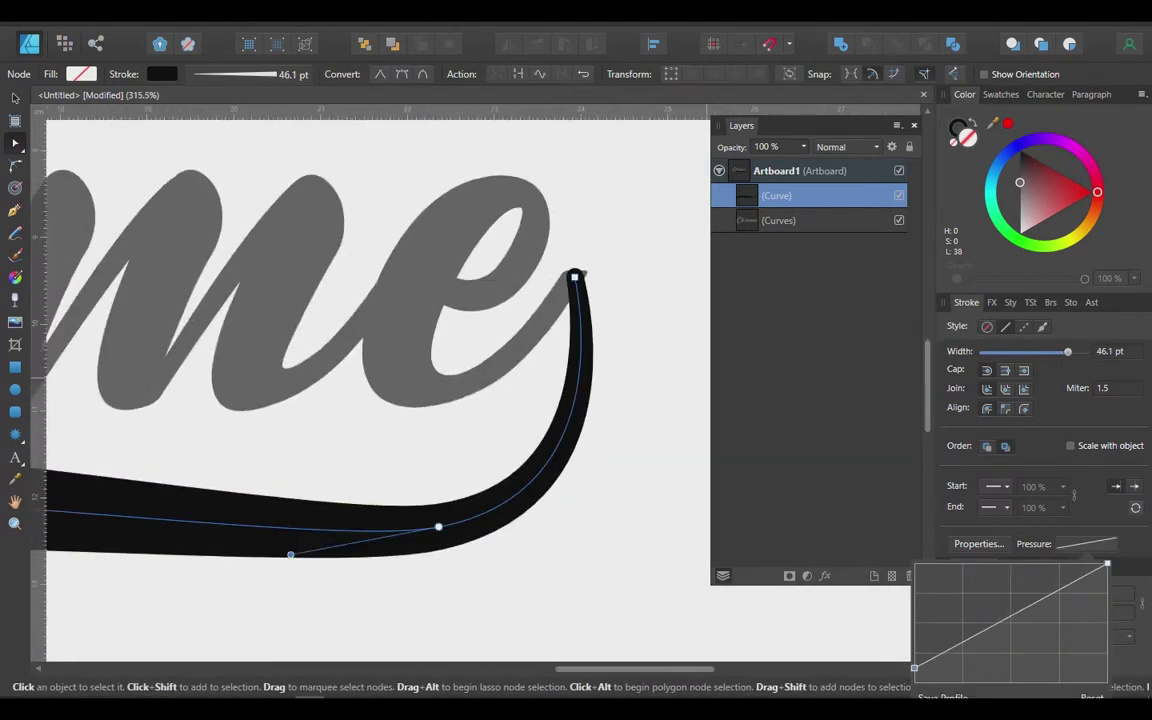
Move the swash's starting node onto the tail of the e and bend its handle so the stroke flows out of the letter.
click(575, 276)
click(572, 278)
scroll(572, 276, up, 3)
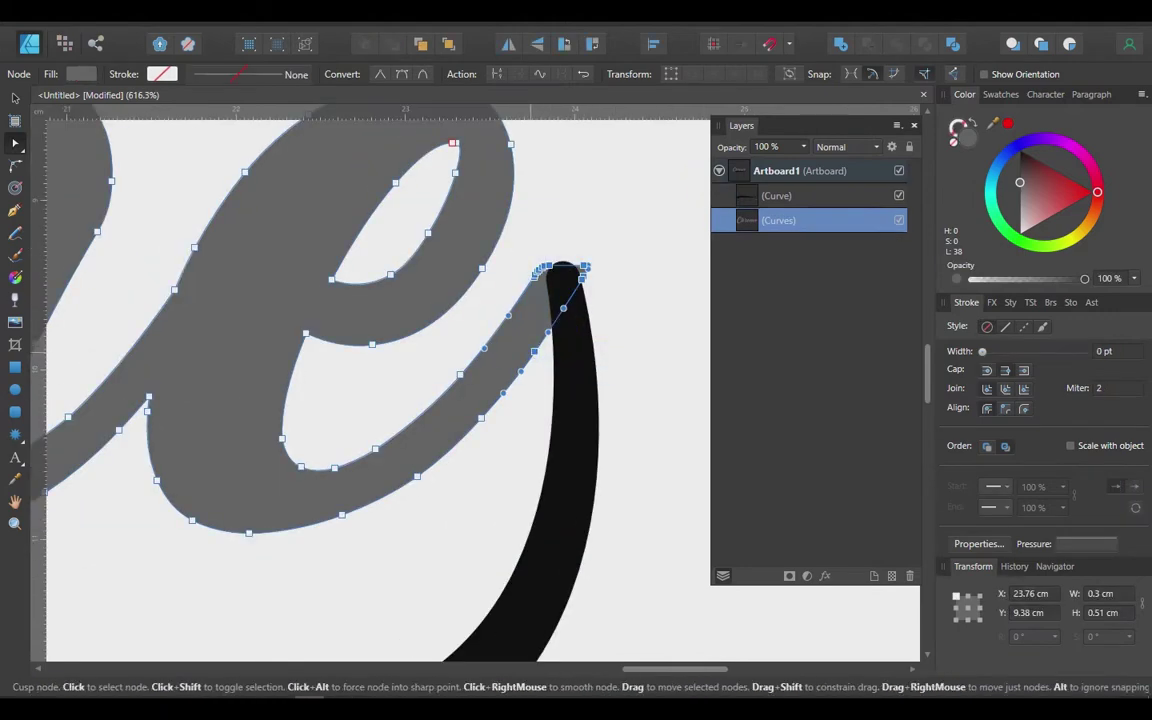
scroll(572, 276, down, 3)
click(500, 380)
scroll(488, 378, up, 2)
drag(484, 371, 571, 265)
scroll(543, 311, up, 2)
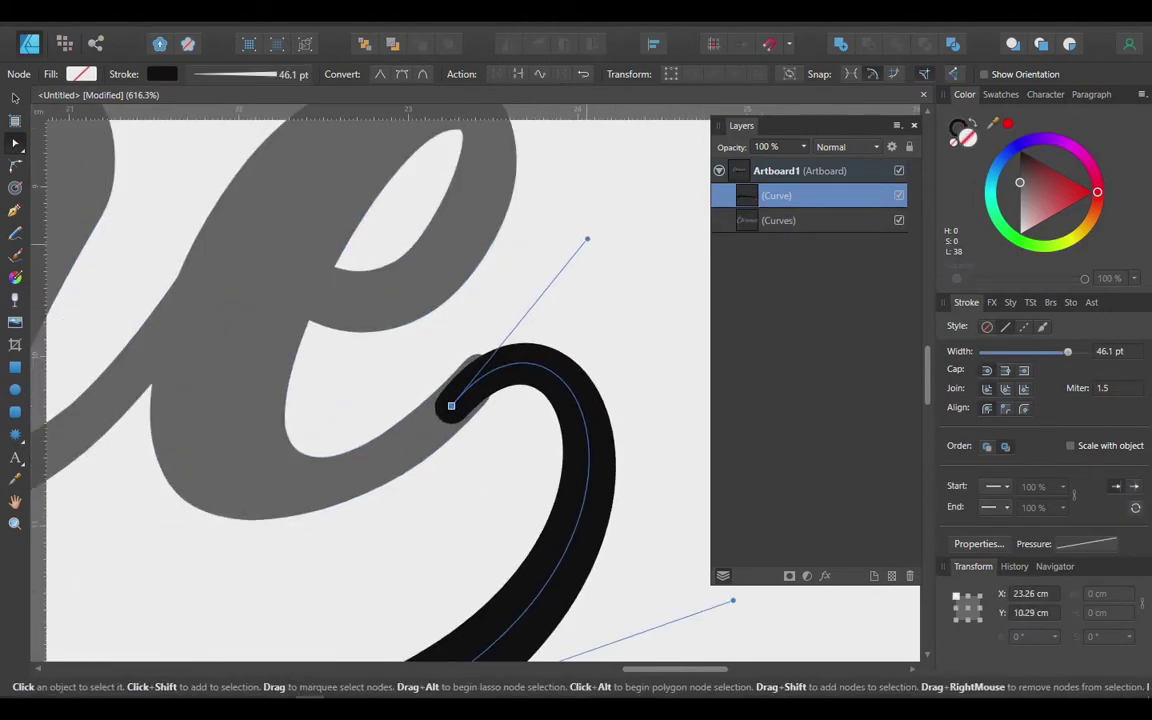
scroll(542, 274, down, 6)
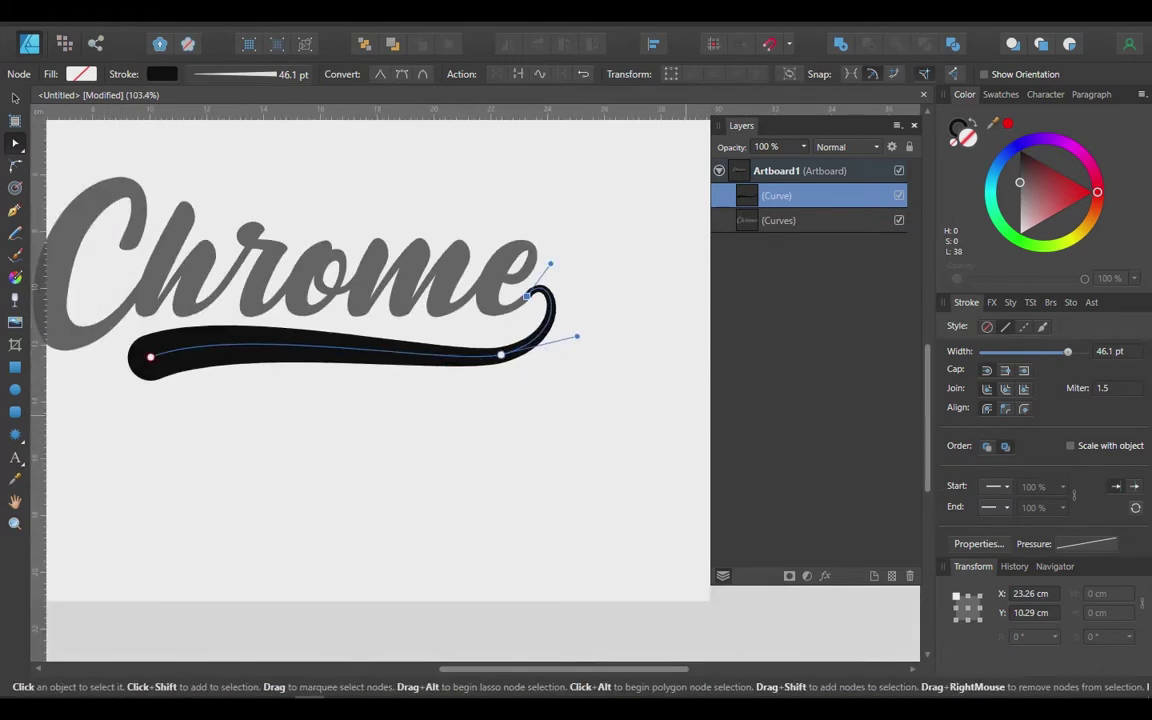
Expand the swash's stroke into a filled shape and merge it with the Chrome lettering using Add.
click(1087, 543)
click(20, 10)
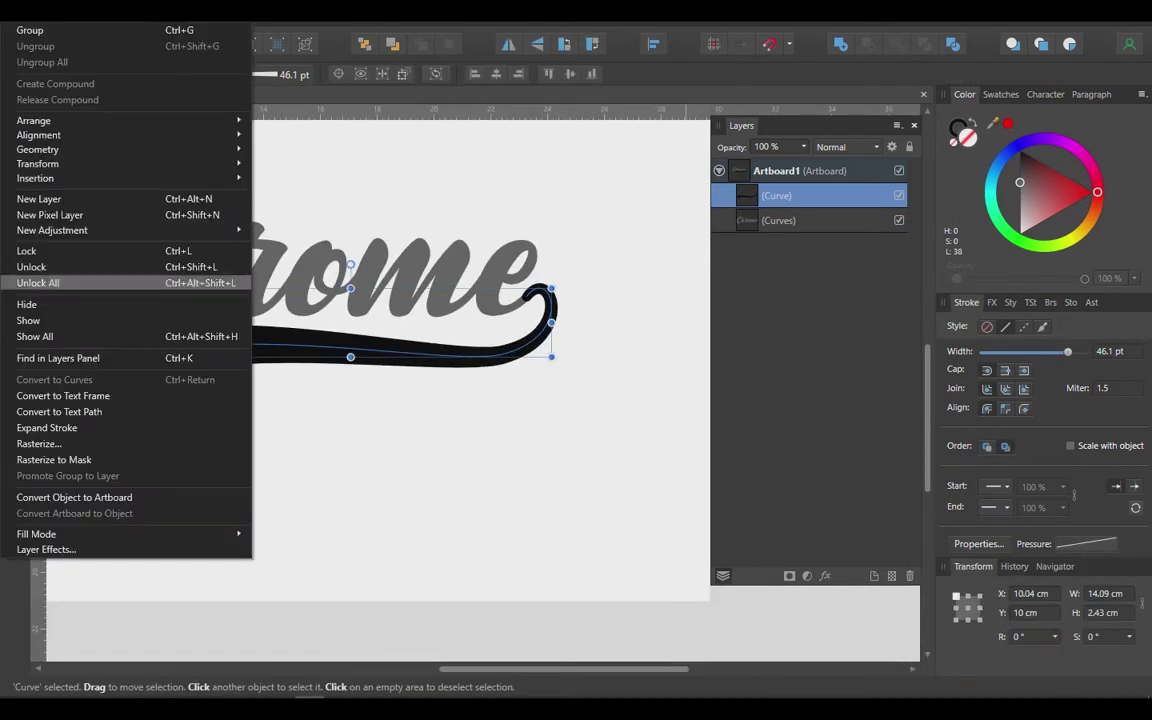
click(50, 384)
scroll(580, 365, down, 1)
key(ctrl+a)
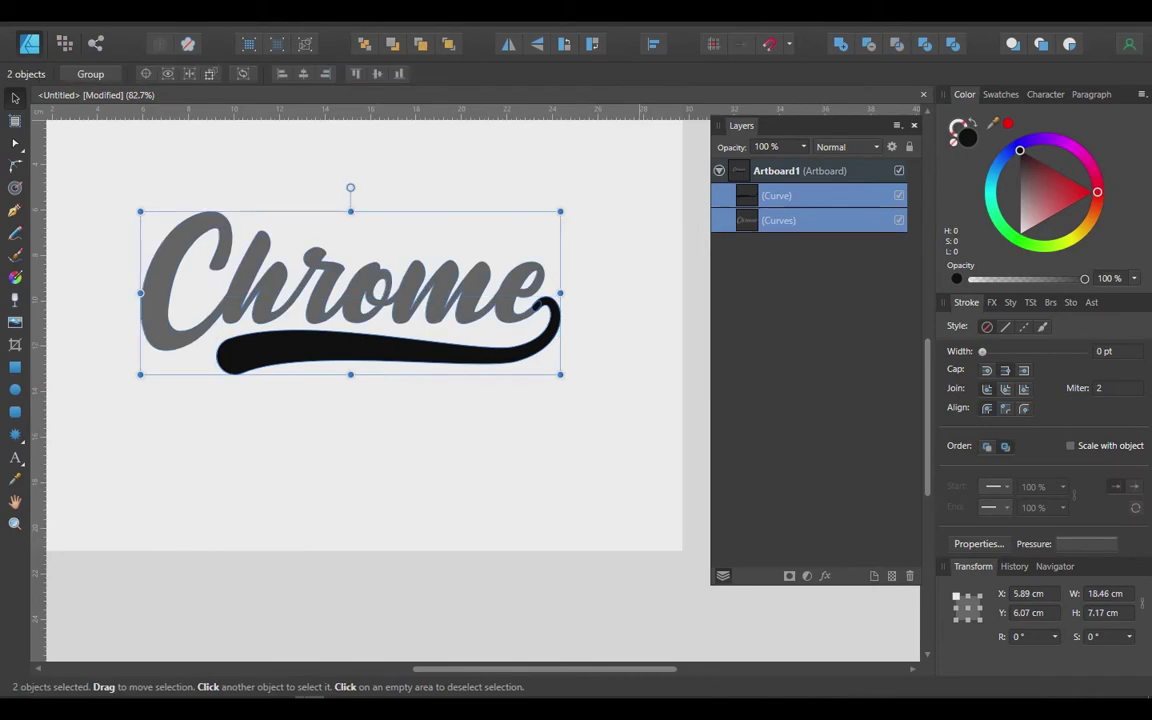
click(840, 43)
Delete surplus nodes where the e meets the swash and adjust the remaining nodes and handles to smooth the join.
key(a)
scroll(541, 351, up, 10)
key(Delete)
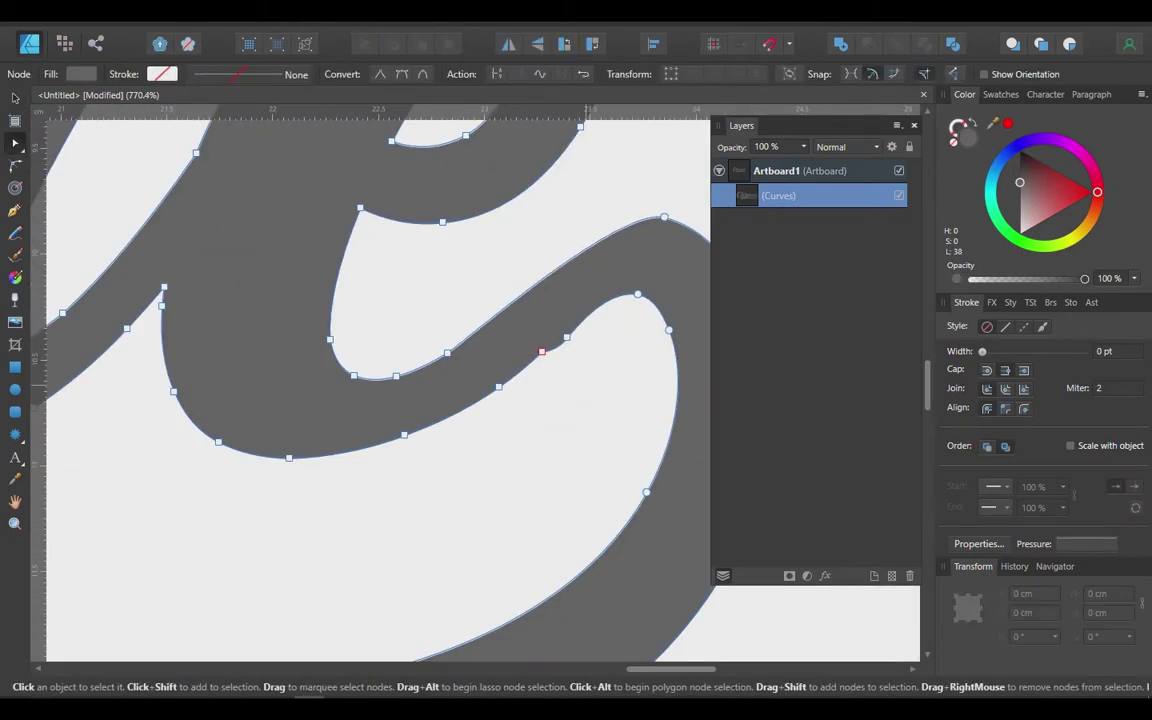
scroll(479, 272, down, 3)
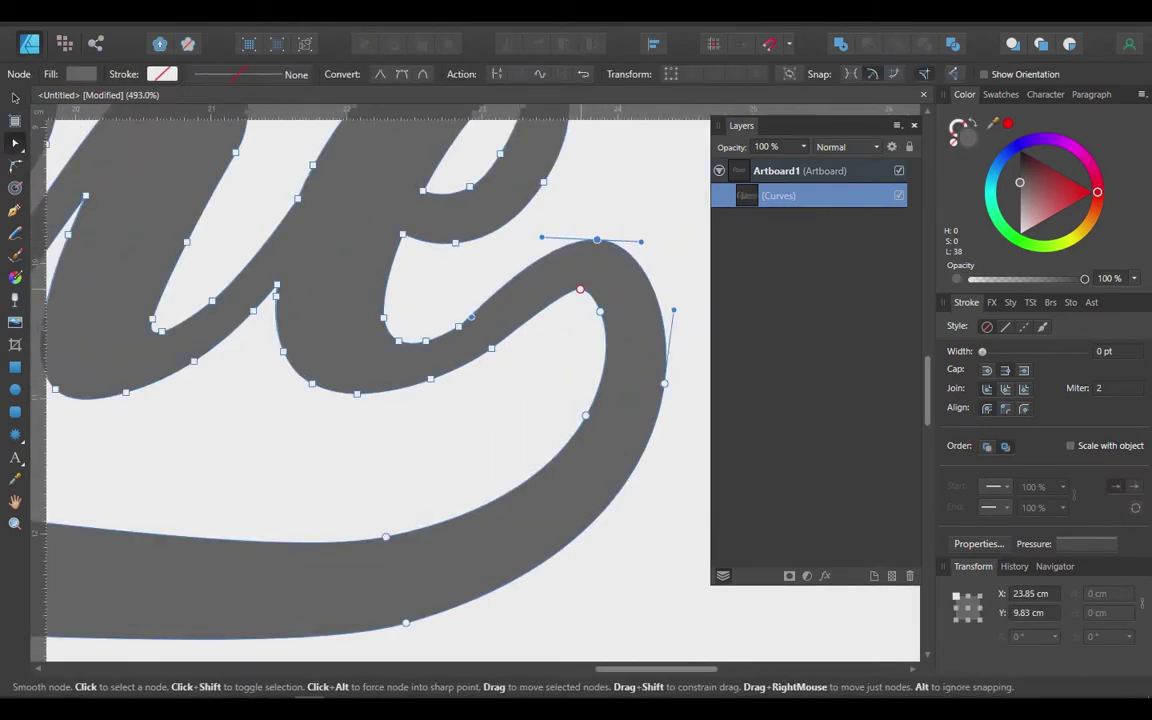
click(430, 378)
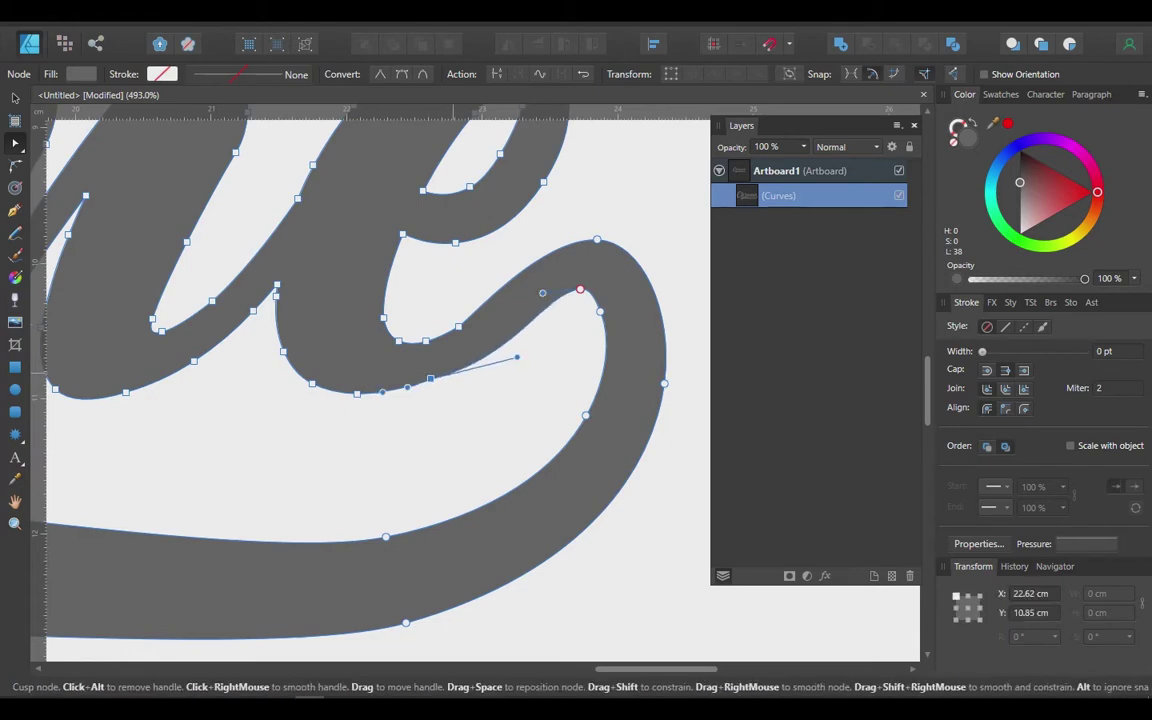
scroll(321, 357, up, 1)
click(451, 337)
click(458, 384)
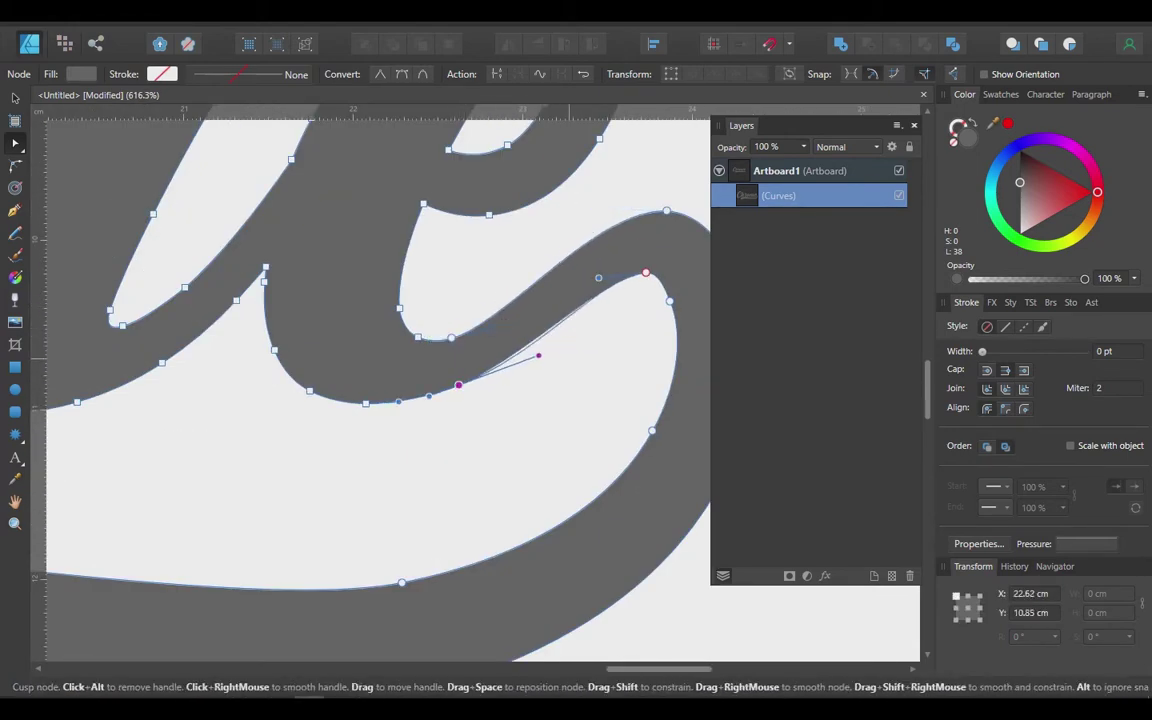
Duplicate the merged lettering into four stacked copies and give the bottom copy a black 18.4 pt stroke.
key(ctrl+0)
key(v)
key(ctrl+a)
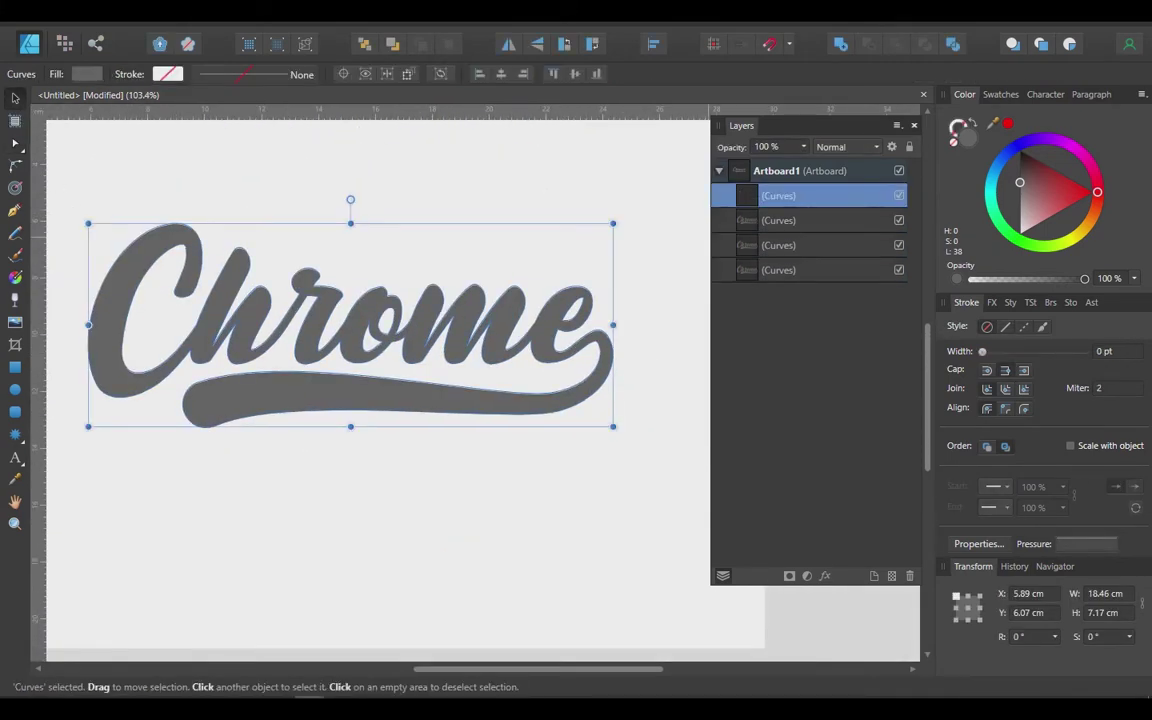
key(ctrl+j)
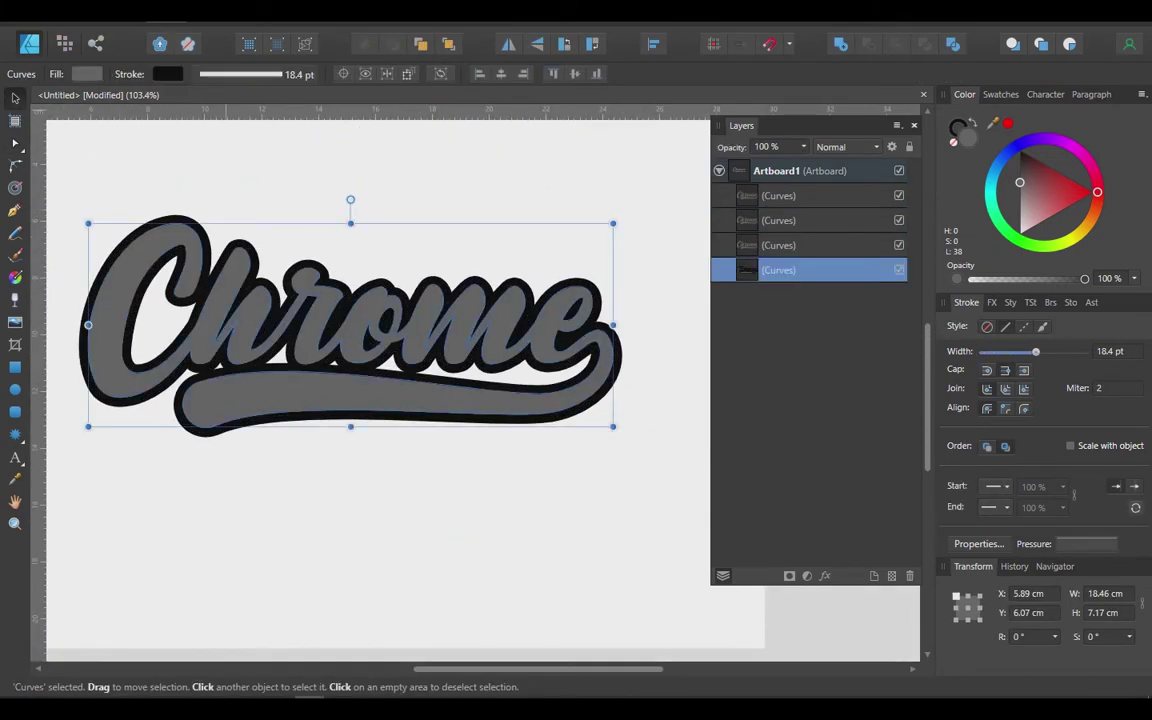
Expand the bottom copy's stroke and merge it with its fill into one black backing shape.
click(60, 427)
key(ctrl+alt+shift+a)
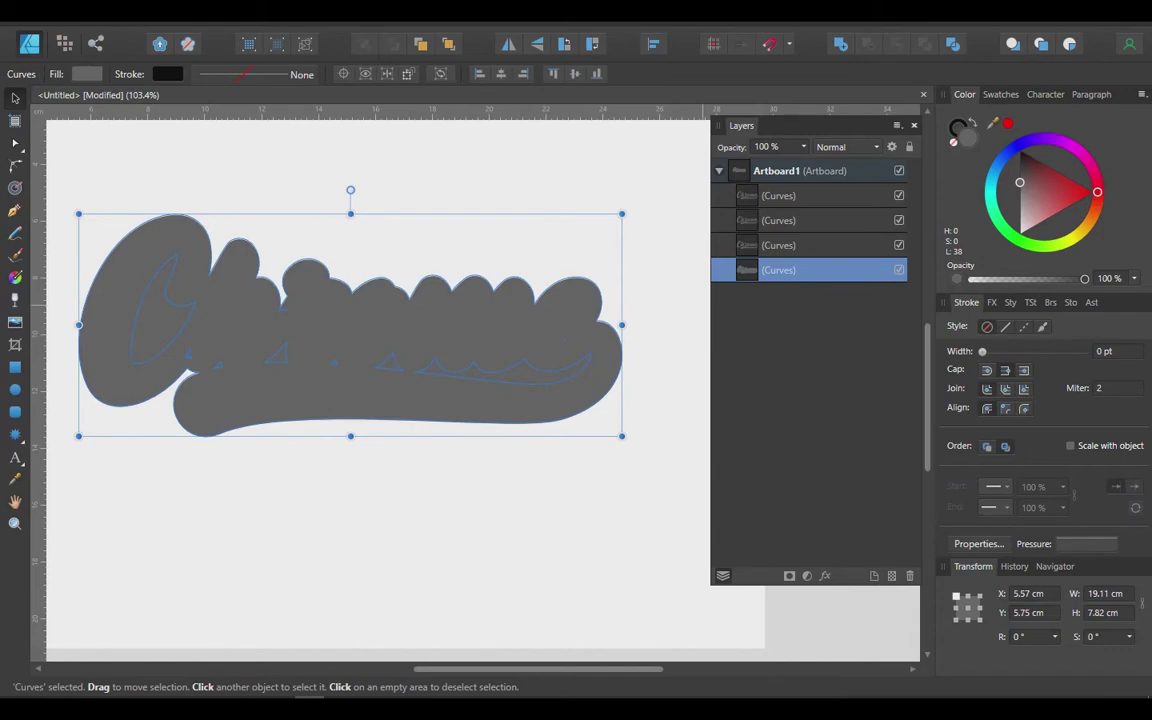
key(ctrl+z)
key(ctrl+alt+shift+a)
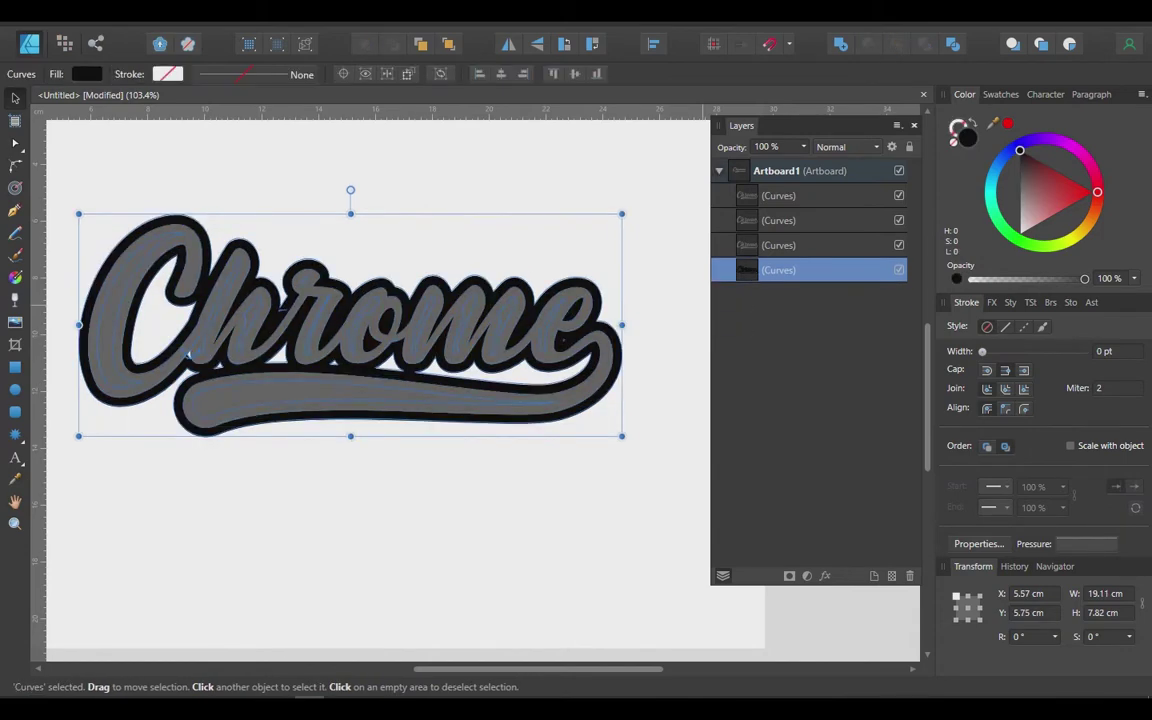
scroll(645, 341, up, 5)
scroll(645, 341, down, 5)
Give the top lettering copy a 1 pt light grey stroke with lightness 80, aligned to the inside.
click(244, 340)
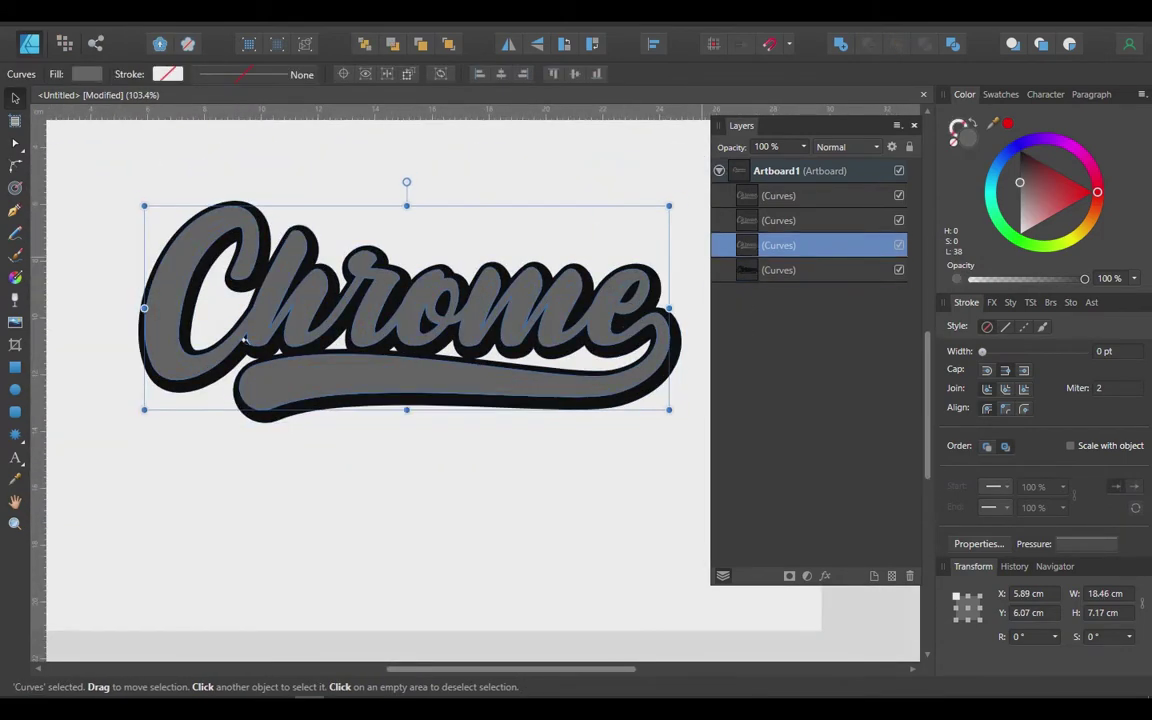
key(ctrl+shift+])
drag(982, 351, 1016, 351)
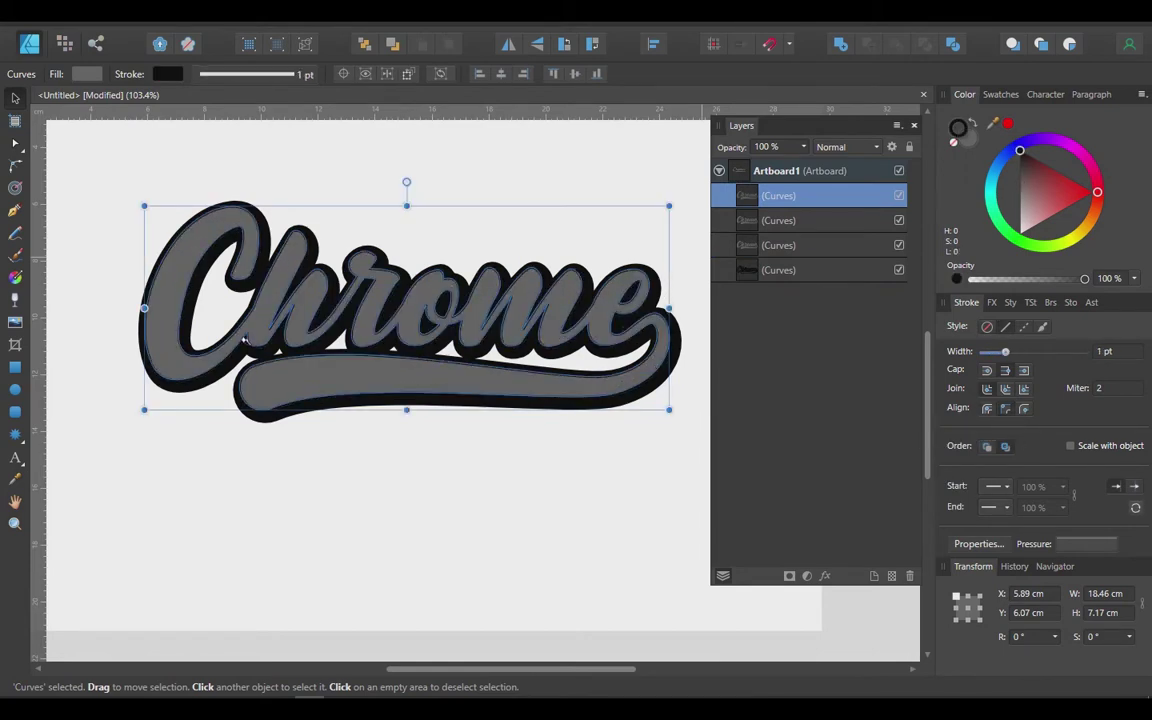
scroll(244, 340, up, 4)
scroll(200, 345, down, 2)
scroll(170, 350, up, 5)
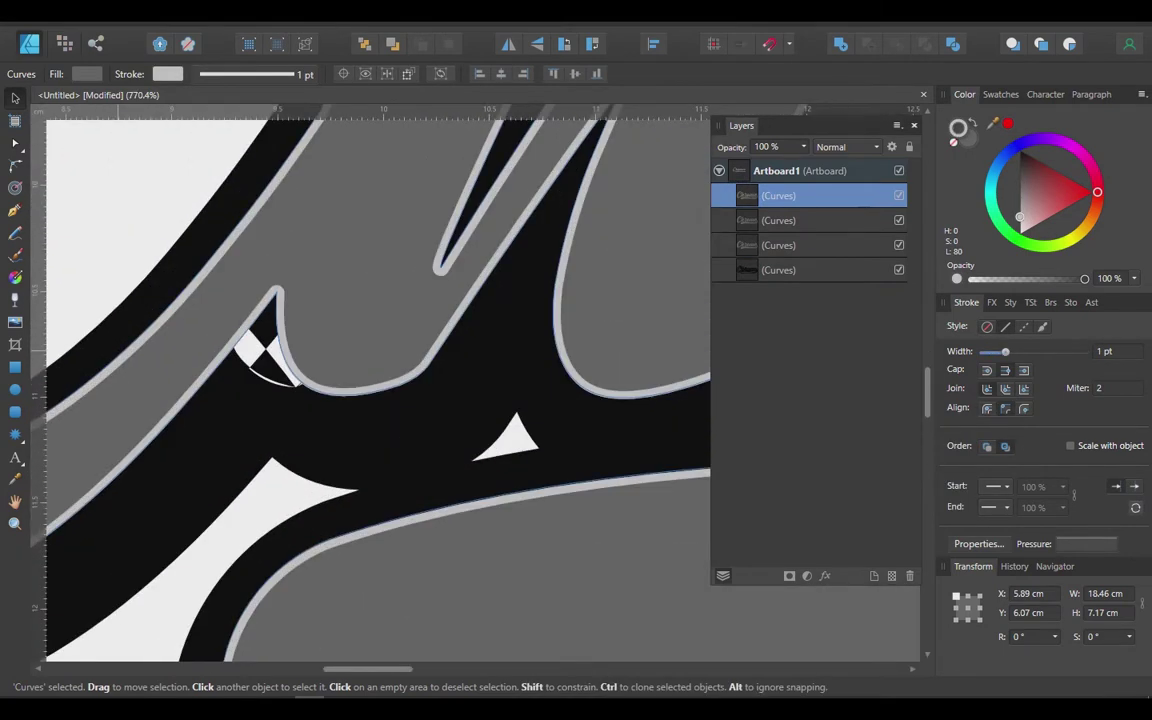
Expand the top copy's light grey stroke into a separate shape and hide the lettering copy directly beneath it.
scroll(141, 352, down, 6)
click(86, 15)
click(55, 429)
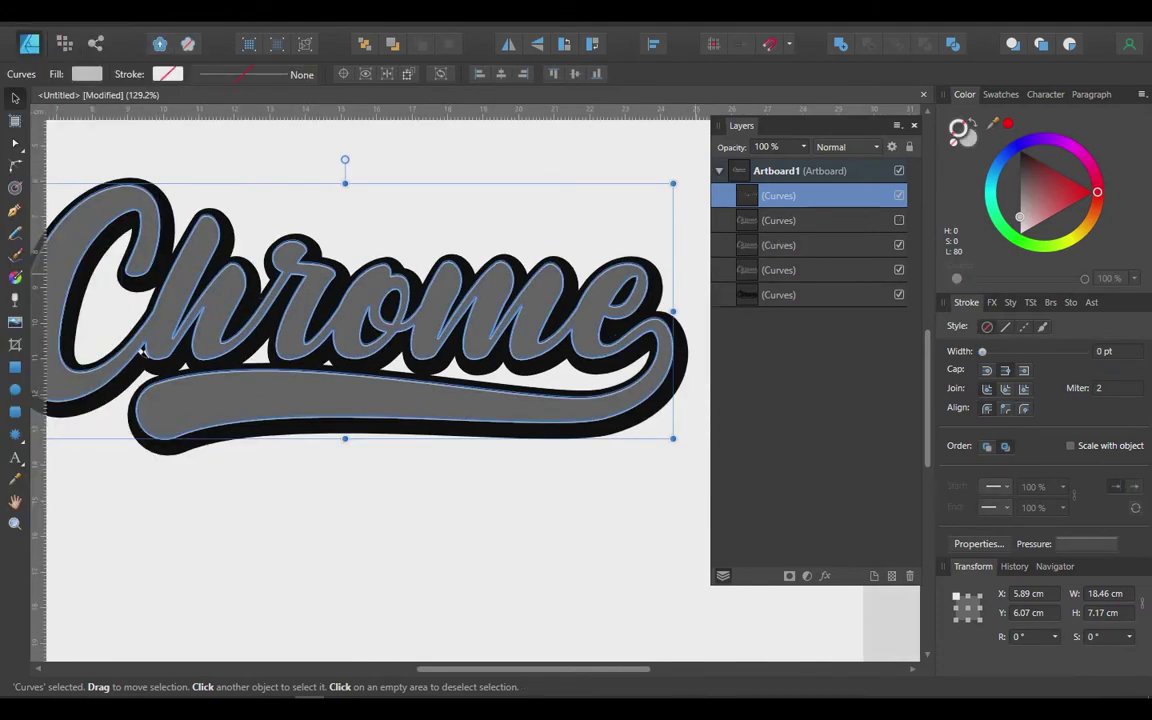
Nest one visible lettering copy inside the copy below it and fill the parent yellow with H 48, S 100, L 50.
key(ctrl+[)
key(ctrl+[)
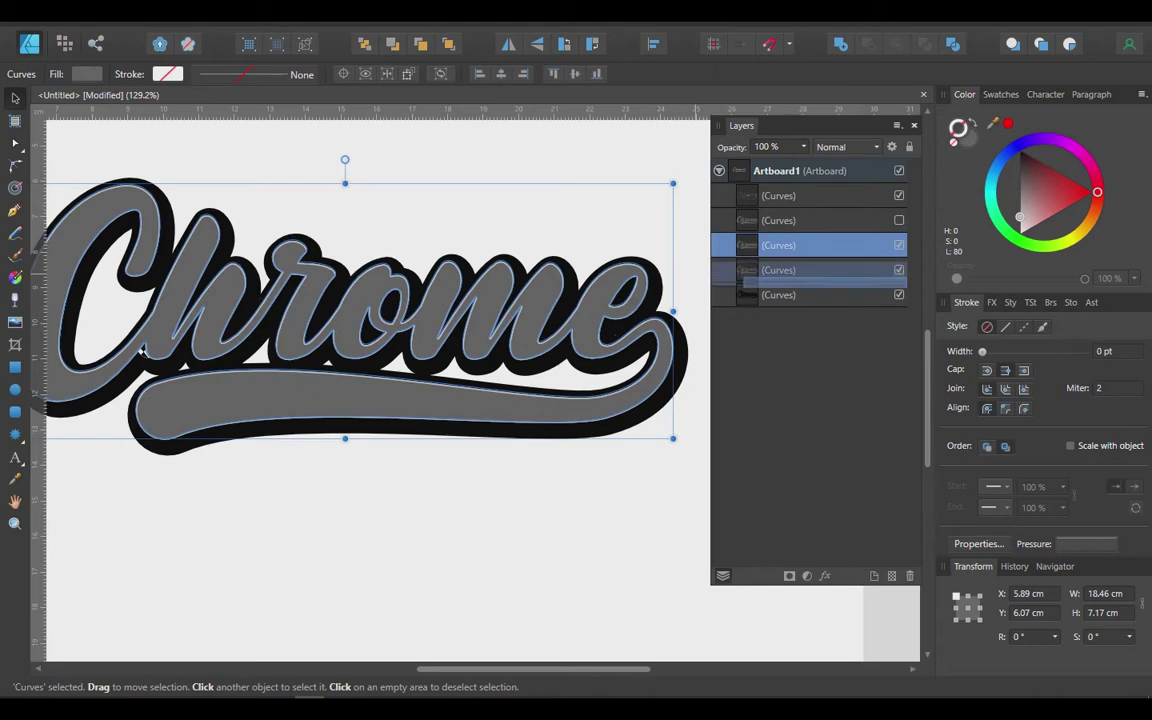
click(141, 352)
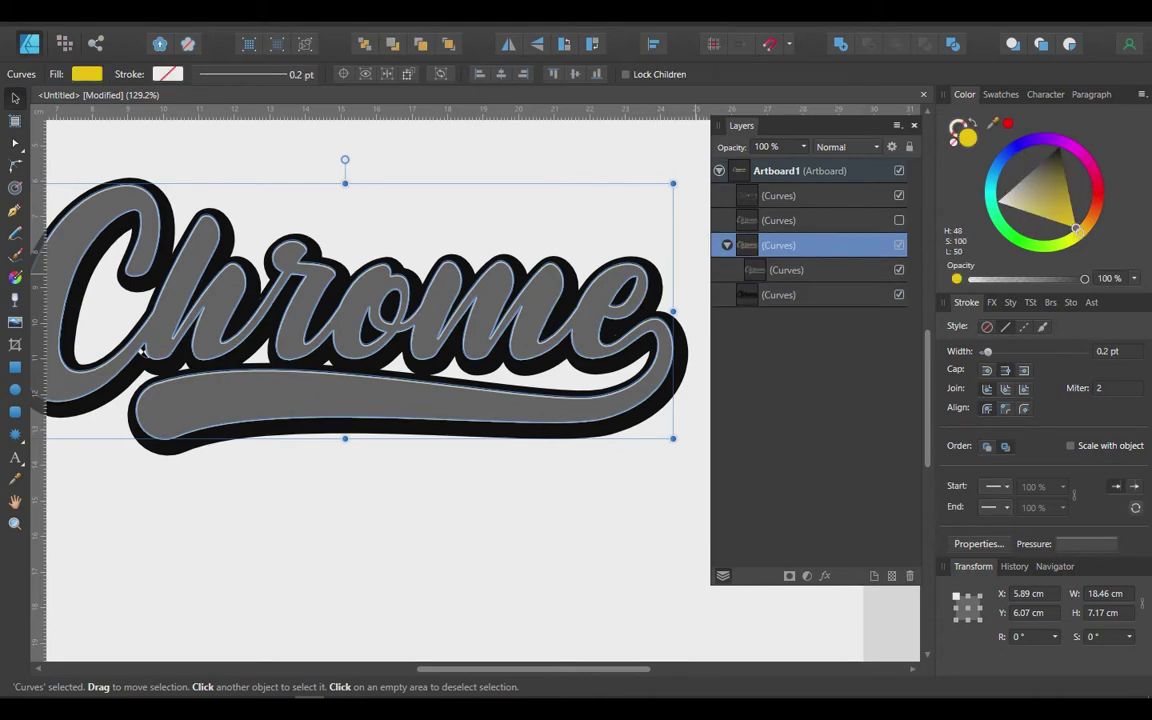
double_click(141, 352)
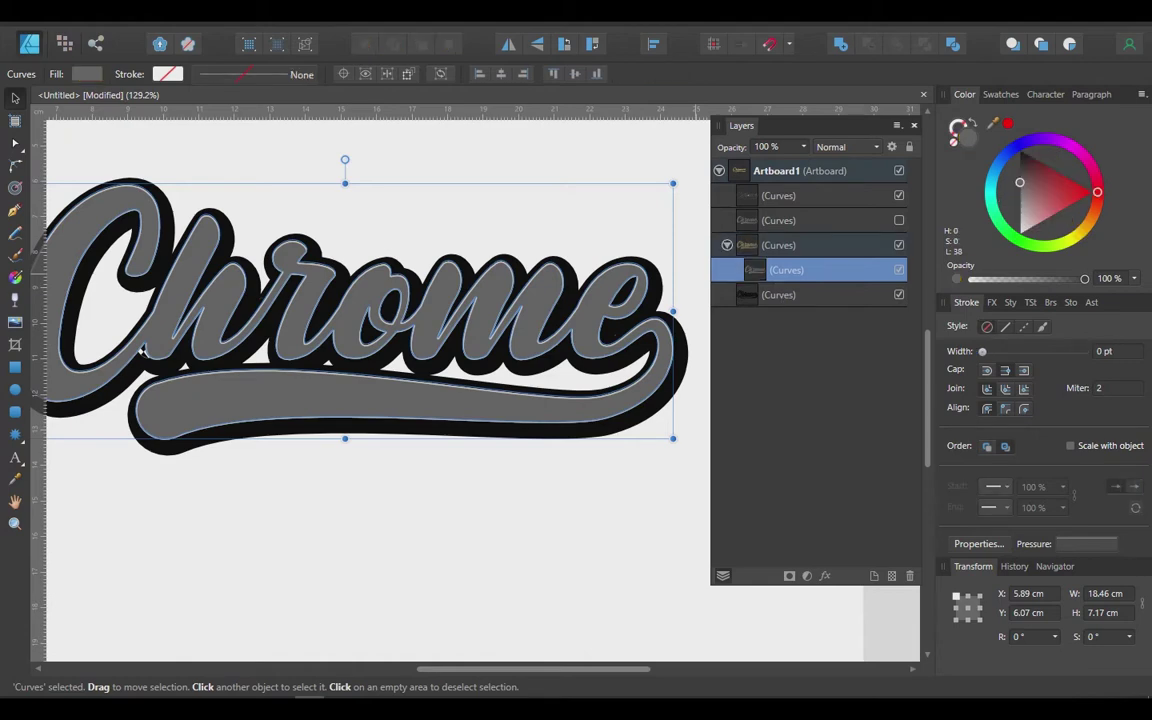
Fill the nested lettering copy with white.
scroll(141, 352, down, 2)
scroll(141, 352, up, 3)
scroll(141, 352, down, 3)
scroll(334, 244, up, 10)
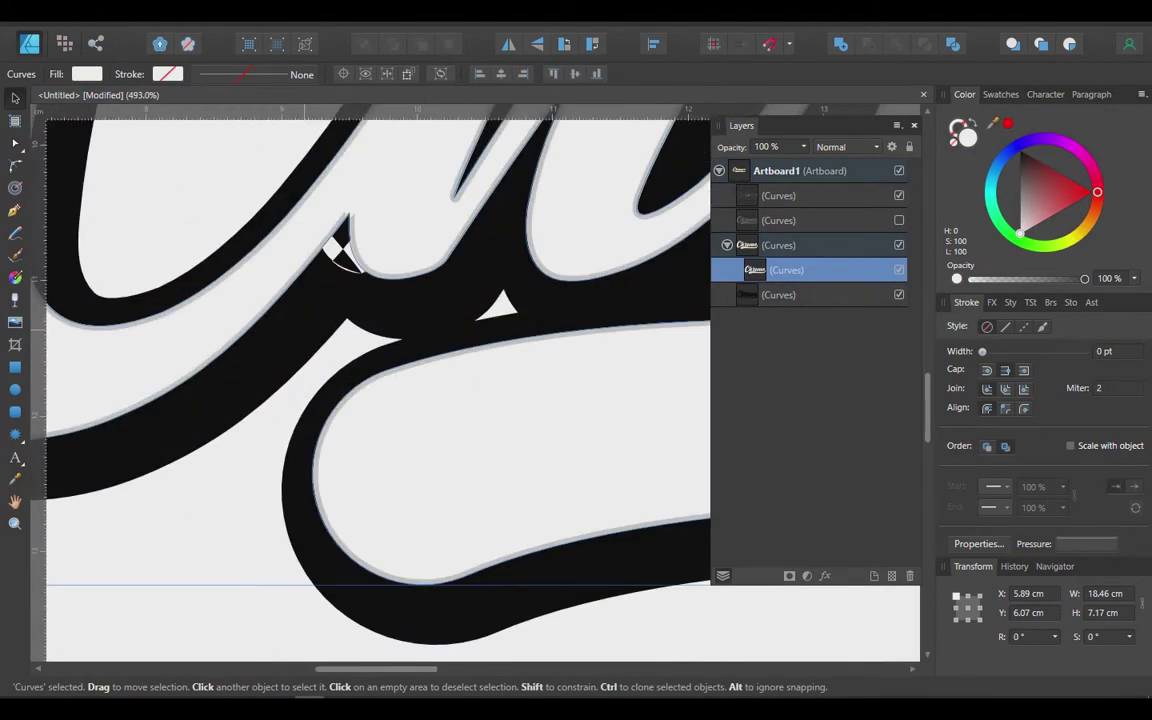
Remove the stray nodes that leave small holes in the black backing where the C meets the h.
key(a)
click(340, 258)
scroll(424, 283, down, 5)
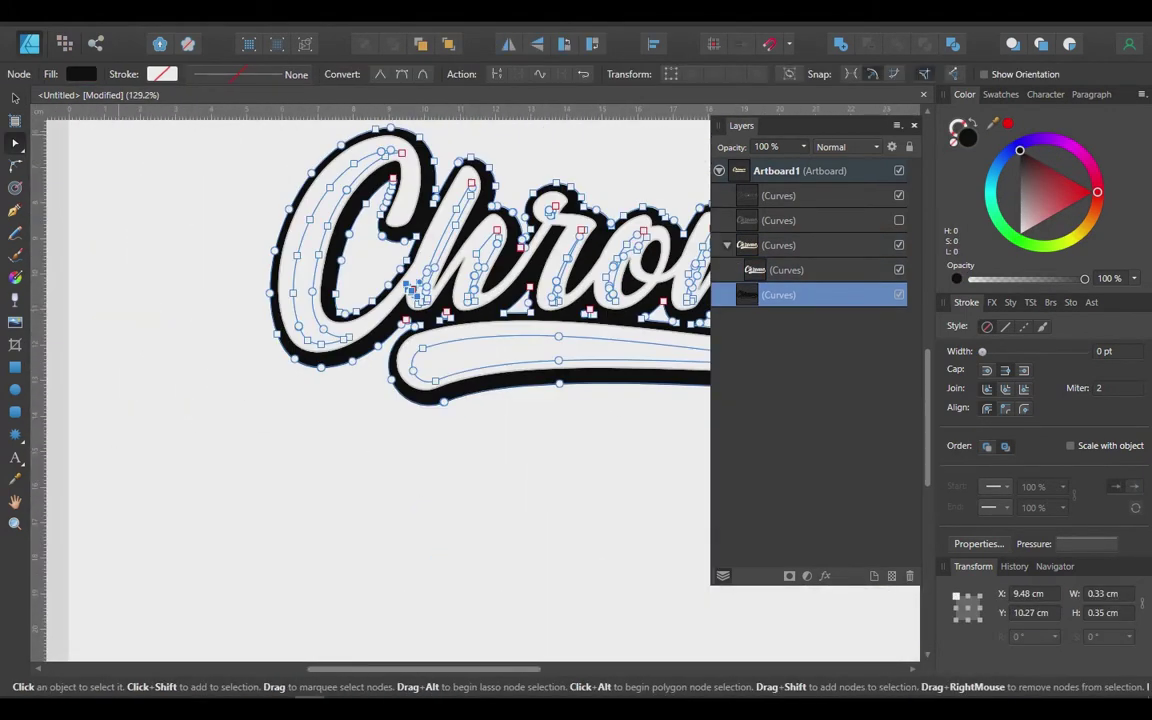
scroll(424, 283, up, 12)
Draw a patch with the Pen tool over the gap in the light grey outline between C and h, and merge them.
click(424, 283)
key(p)
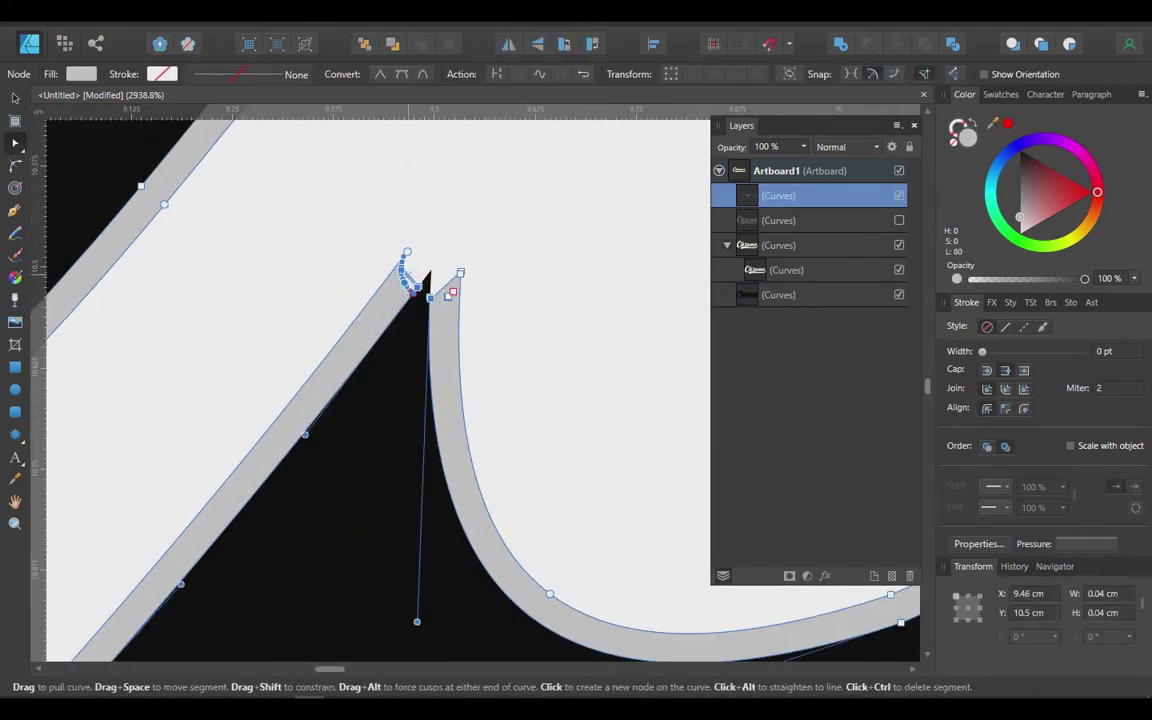
scroll(425, 284, up, 1)
click(391, 272)
click(469, 183)
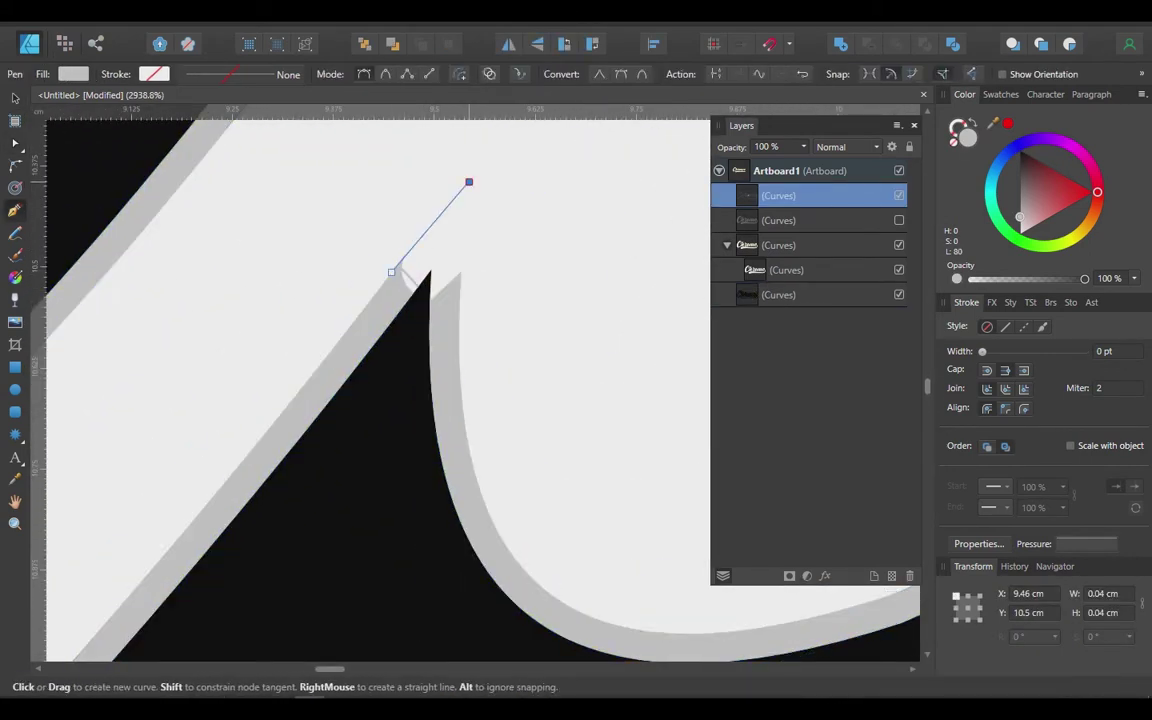
drag(459, 365, 464, 444)
click(391, 272)
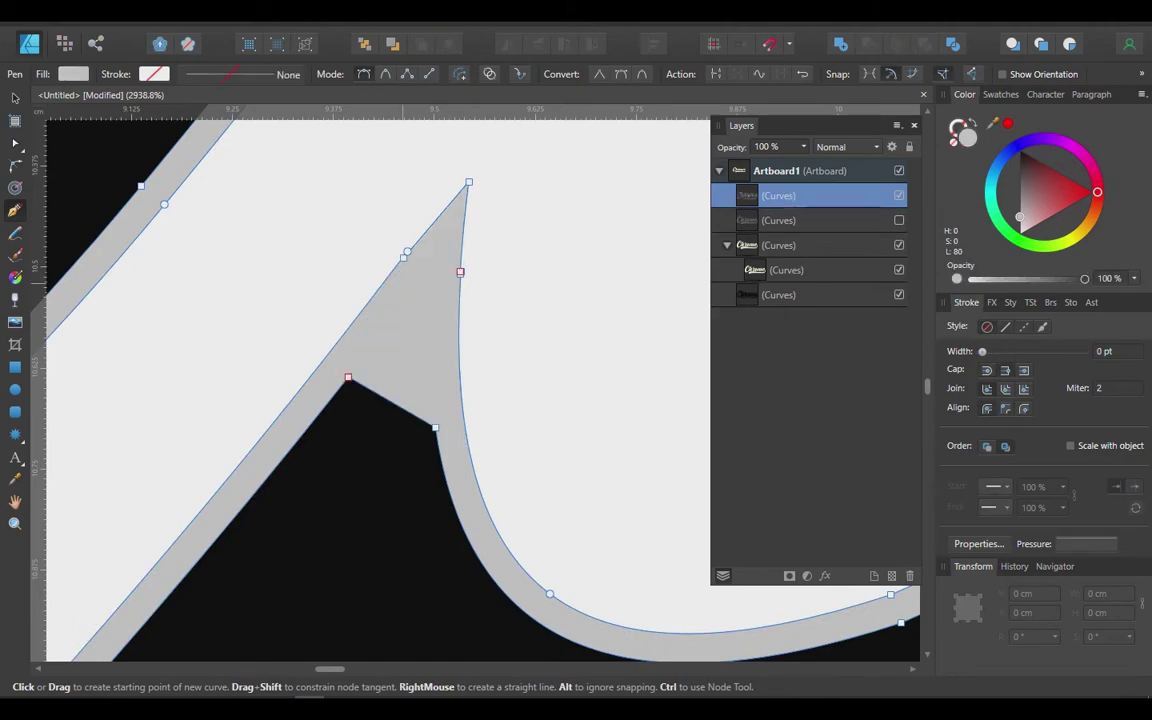
Nest the light grey outline inside the parent lettering copy, above the white copy.
click(15, 99)
drag(785, 196, 785, 252)
scroll(390, 357, down, 16)
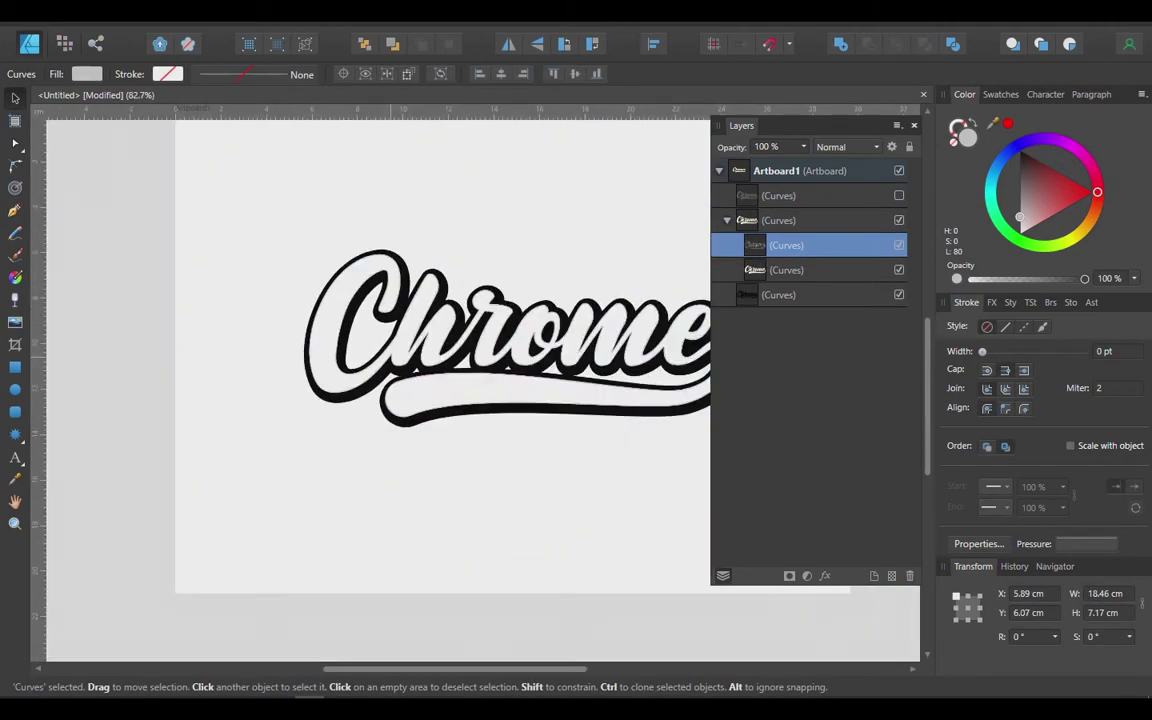
Draw a rectangle over the lower half of the lettering and subtract it from the nested white copy.
click(243, 170)
scroll(489, 277, up, 5)
scroll(470, 335, down, 7)
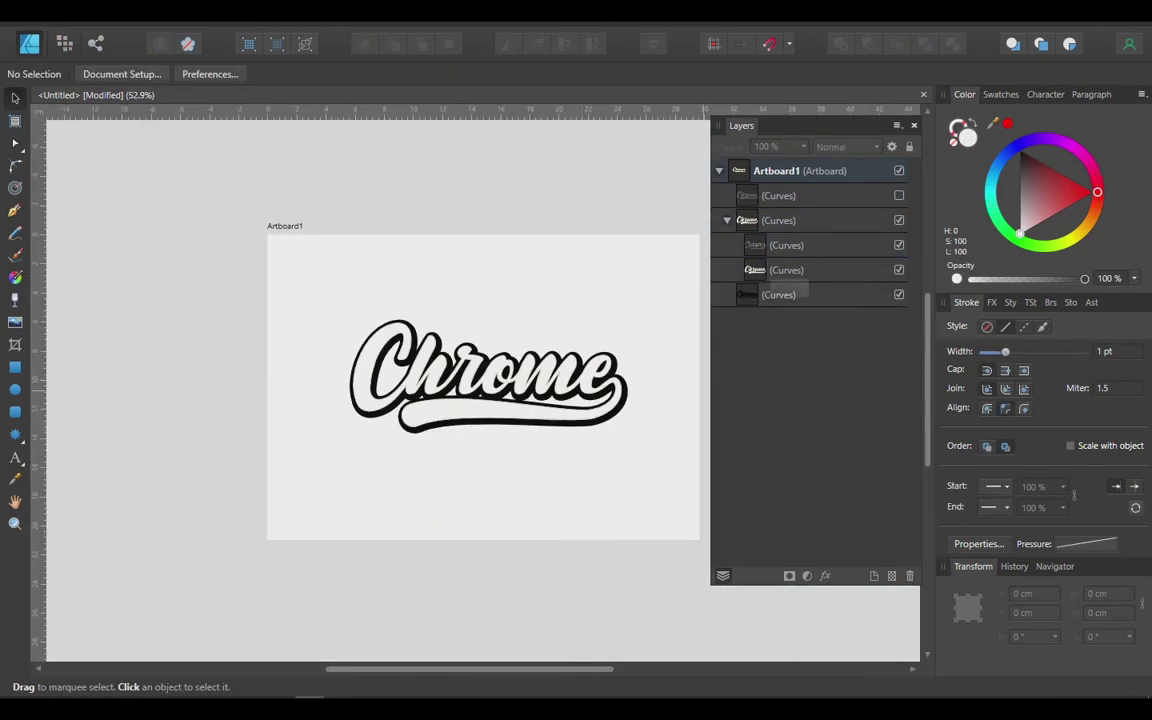
click(523, 381)
scroll(523, 381, up, 2)
key(m)
drag(216, 360, 718, 504)
scroll(540, 383, up, 2)
shift+click(790, 294)
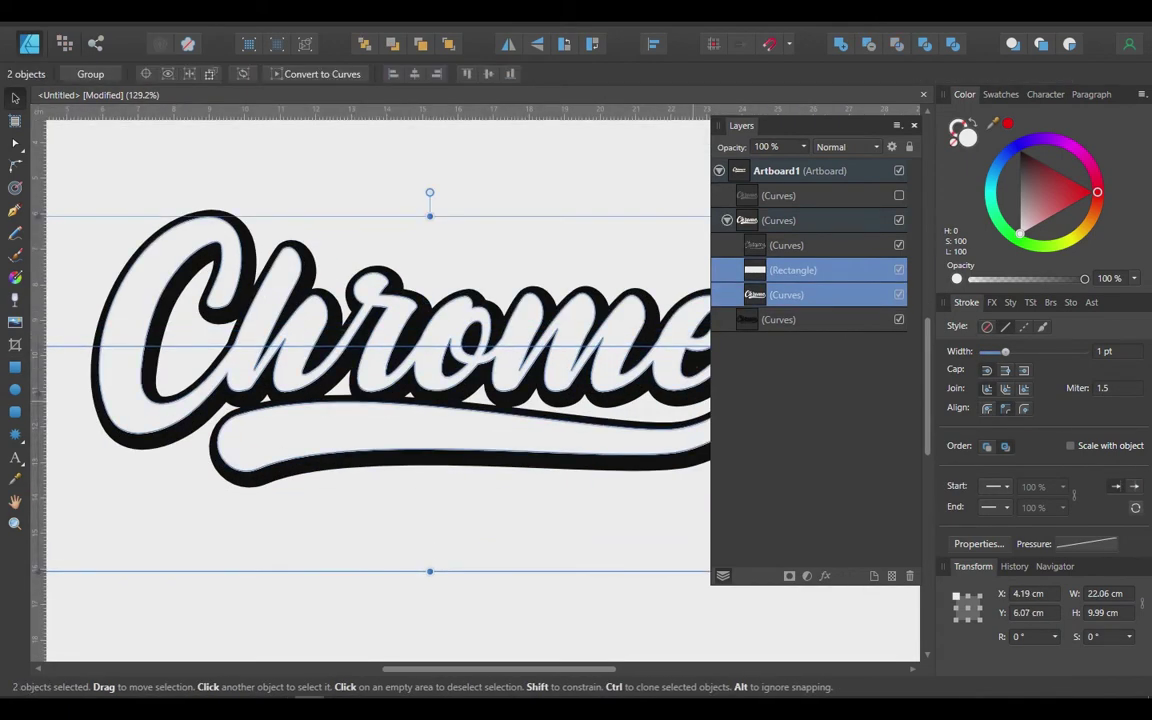
click(868, 44)
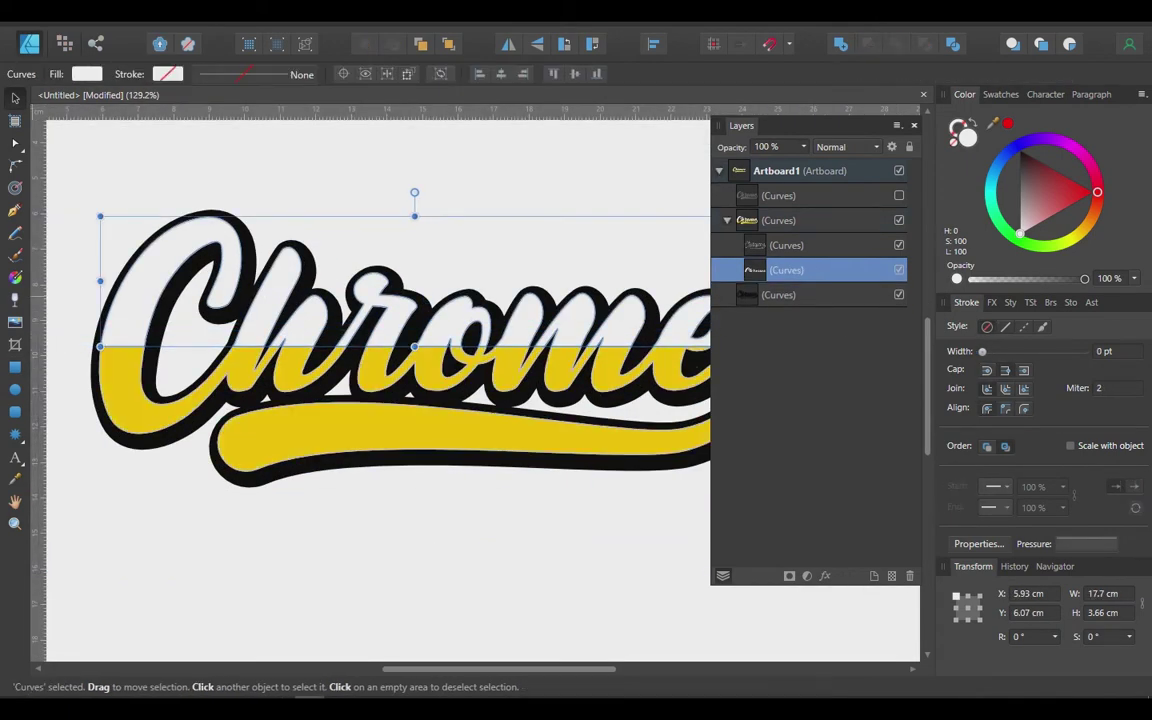
Apply a vertical linear gradient to the upper half of the lettering, from blue (H 206, S 100, L 50) above to white at the split.
click(15, 278)
drag(520, 356, 520, 305)
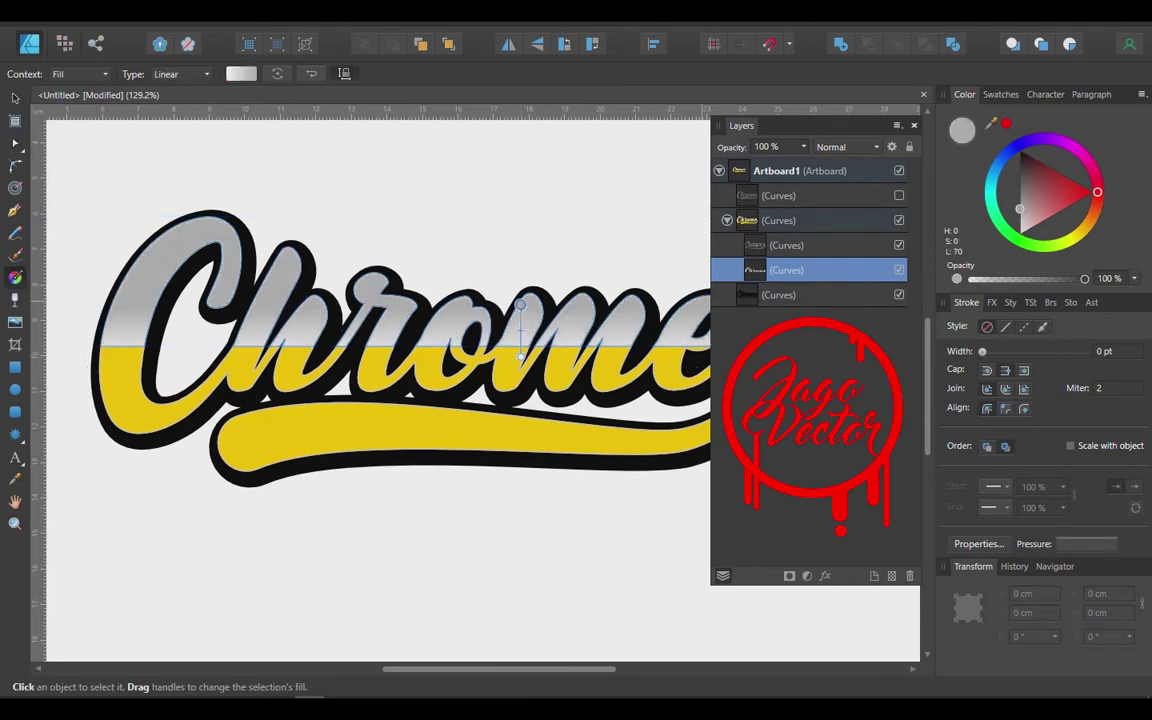
click(1003, 157)
click(1009, 162)
drag(1005, 157, 997, 170)
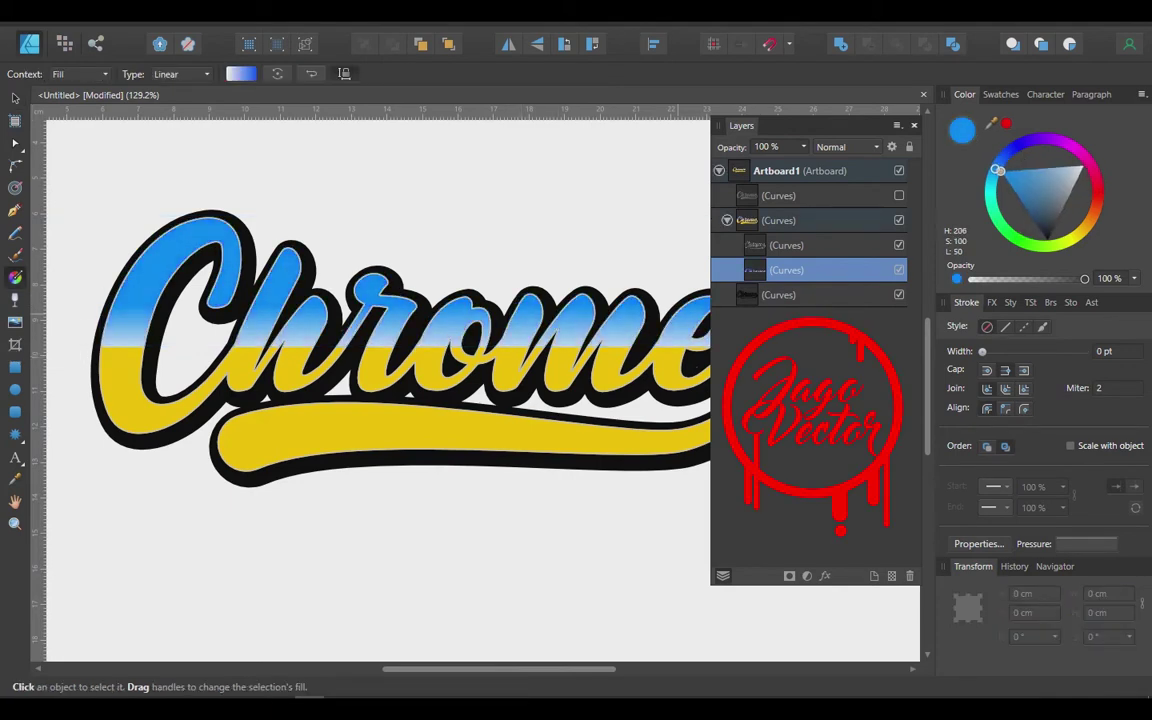
Apply a vertical gradient to the yellow parent lettering, from near-black brown (H 31, S 100, L 5) at the split down to yellow (H 48, S 100, L 50).
click(780, 220)
drag(515, 352, 515, 447)
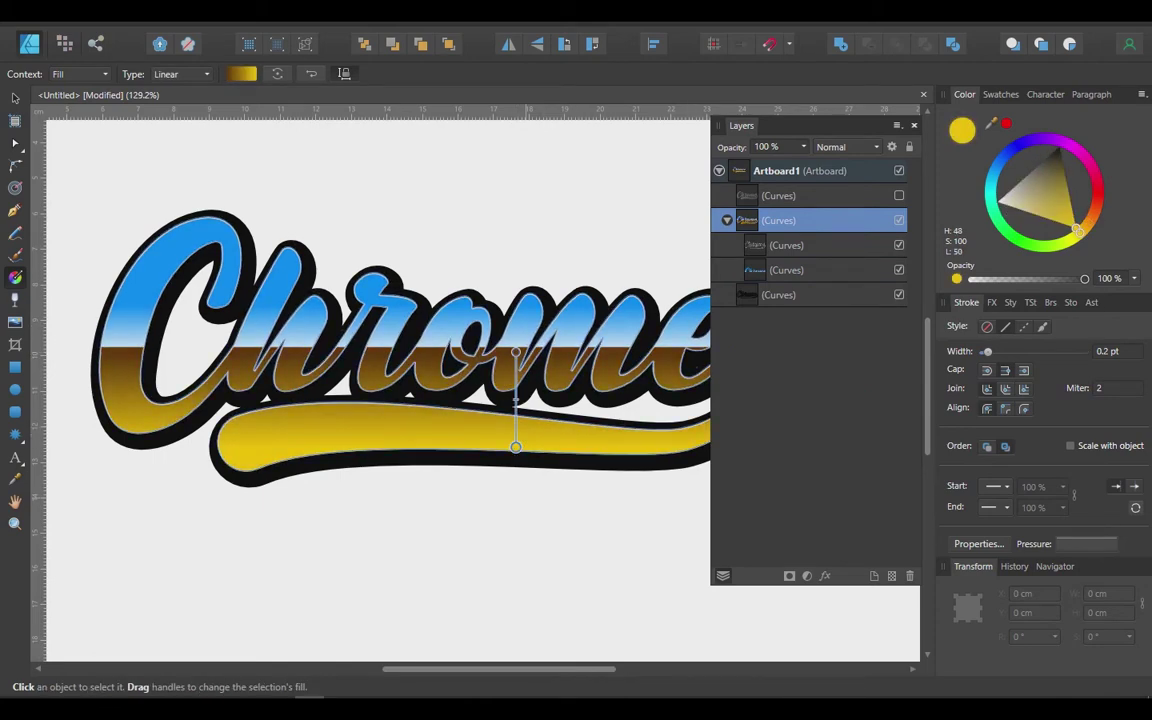
scroll(514, 437, up, 5)
click(519, 288)
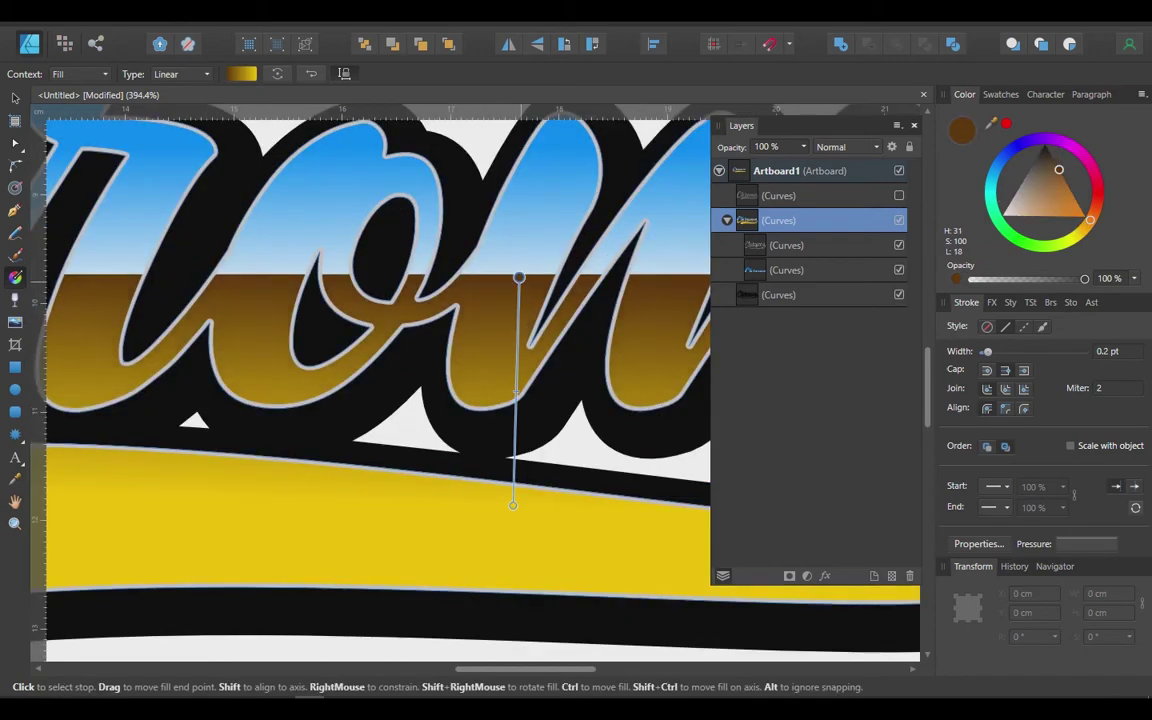
scroll(576, 380, down, 5)
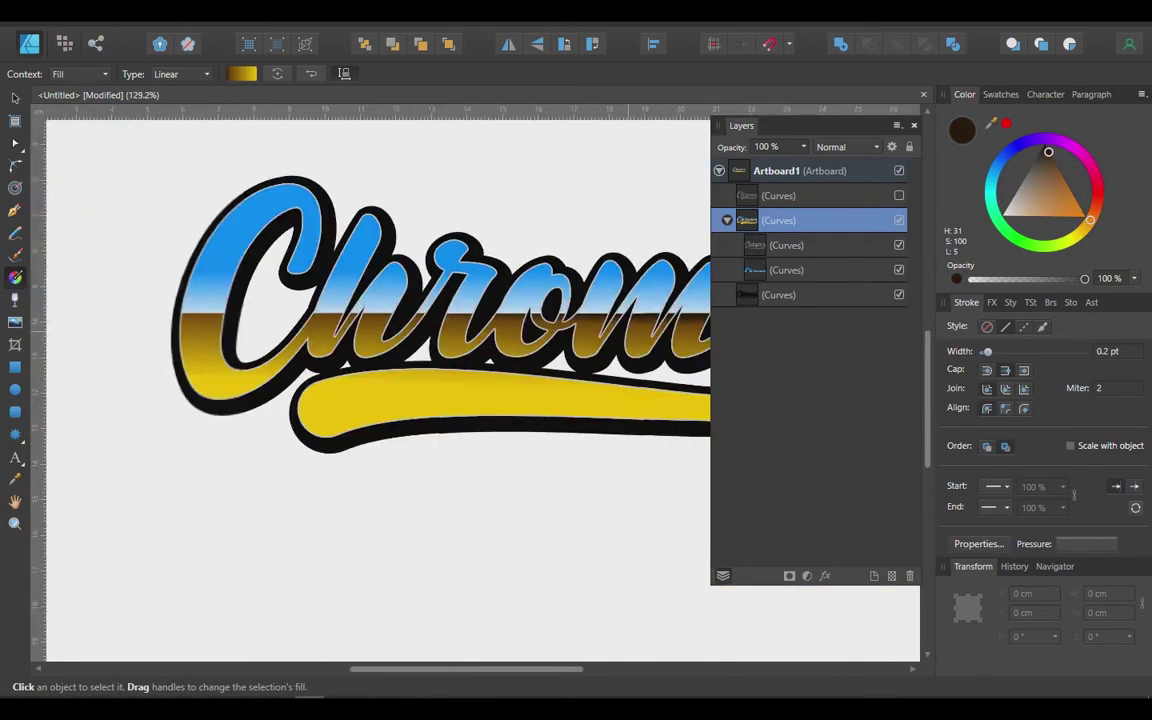
key(v)
key(ctrl+d)
Fill the light grey outline around the lettering with white.
scroll(697, 263, up, 5)
click(697, 263)
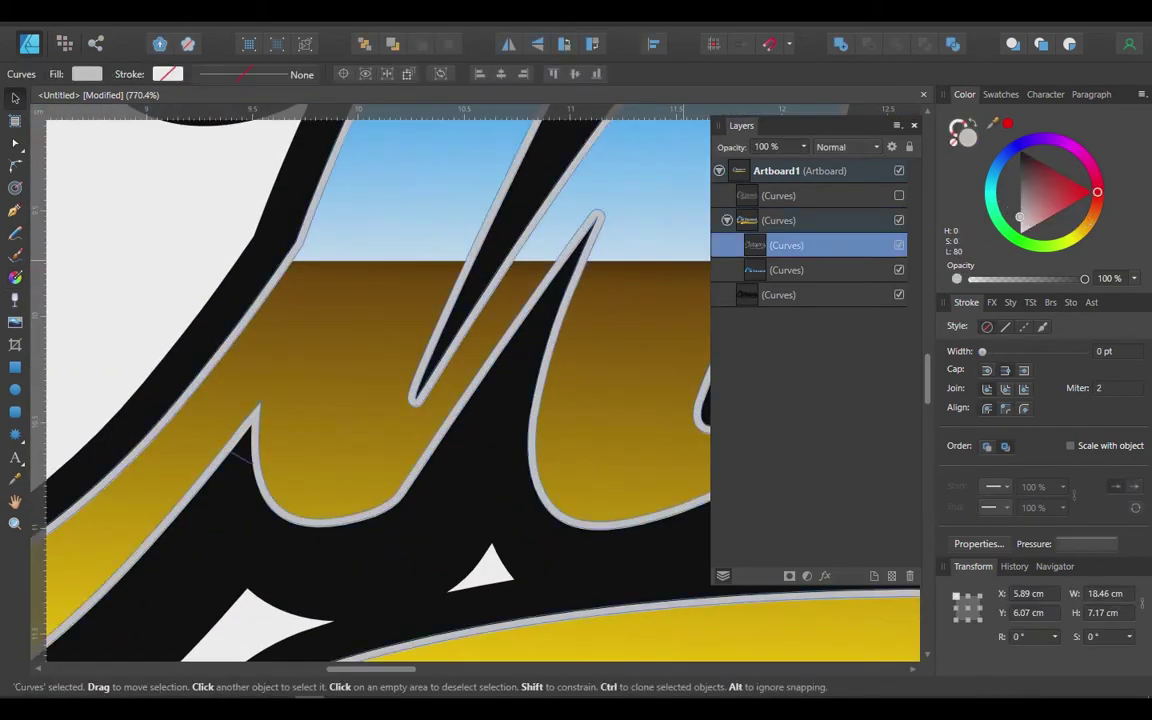
scroll(697, 263, down, 4)
scroll(391, 301, up, 2)
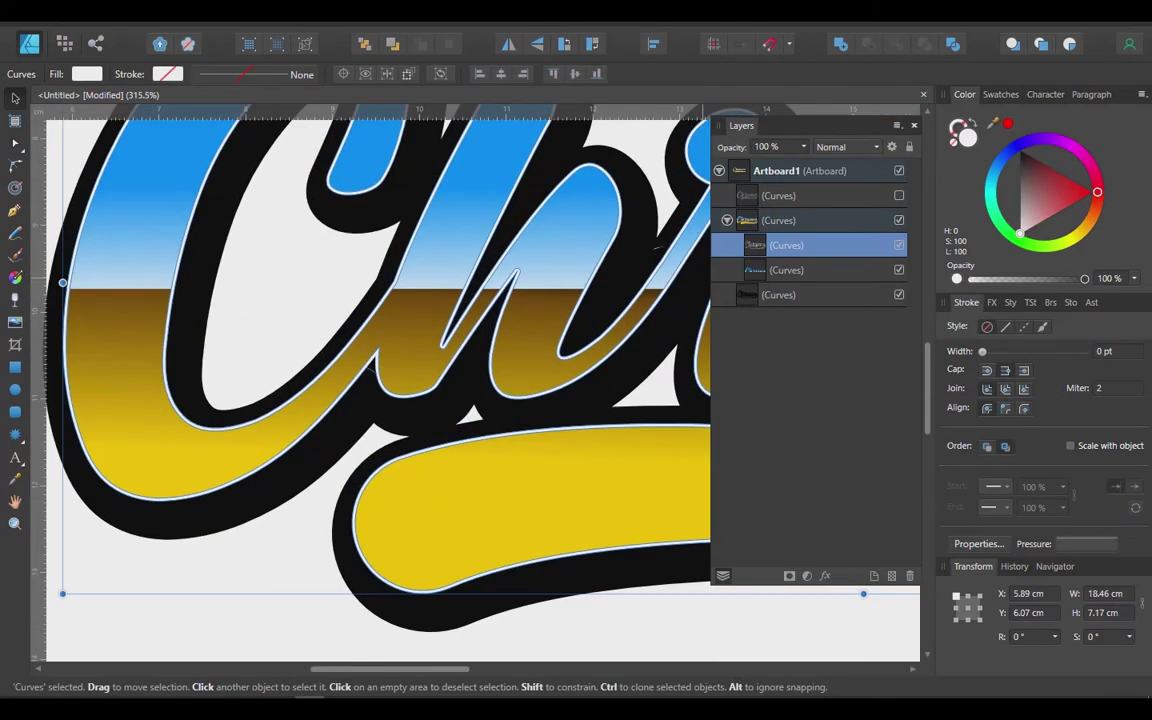
Round the lower corners of the blue shape in the h with the Corner tool, to a radius of about 0.12 cm.
click(657, 250)
key(a)
drag(61, 275, 158, 262)
scroll(498, 290, up, 3)
drag(355, 303, 451, 306)
mouse_move(436, 288)
mouse_down()
mouse_move(415, 256)
mouse_move(453, 281)
mouse_up()
drag(459, 288, 471, 270)
drag(538, 332, 440, 365)
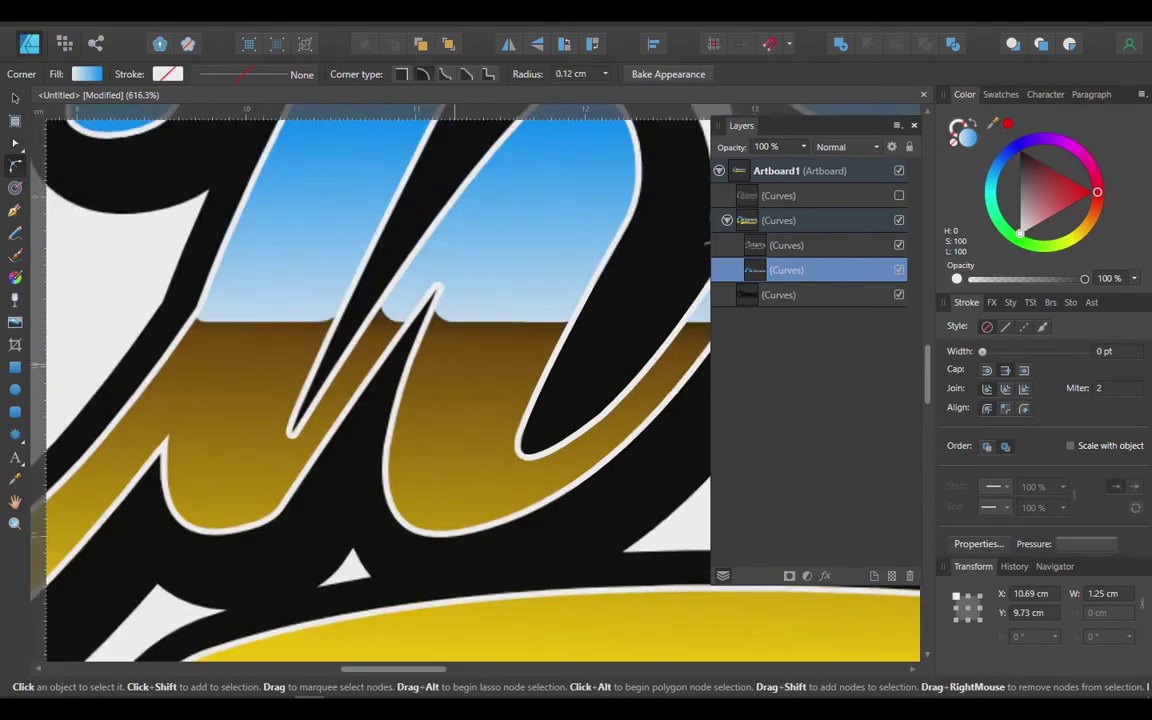
Round the blue shape's lower corners in the stroke joining h to r and in the stem of the r.
scroll(445, 365, up, 1)
drag(600, 340, 312, 349)
drag(428, 305, 530, 335)
drag(512, 319, 501, 296)
drag(662, 310, 533, 330)
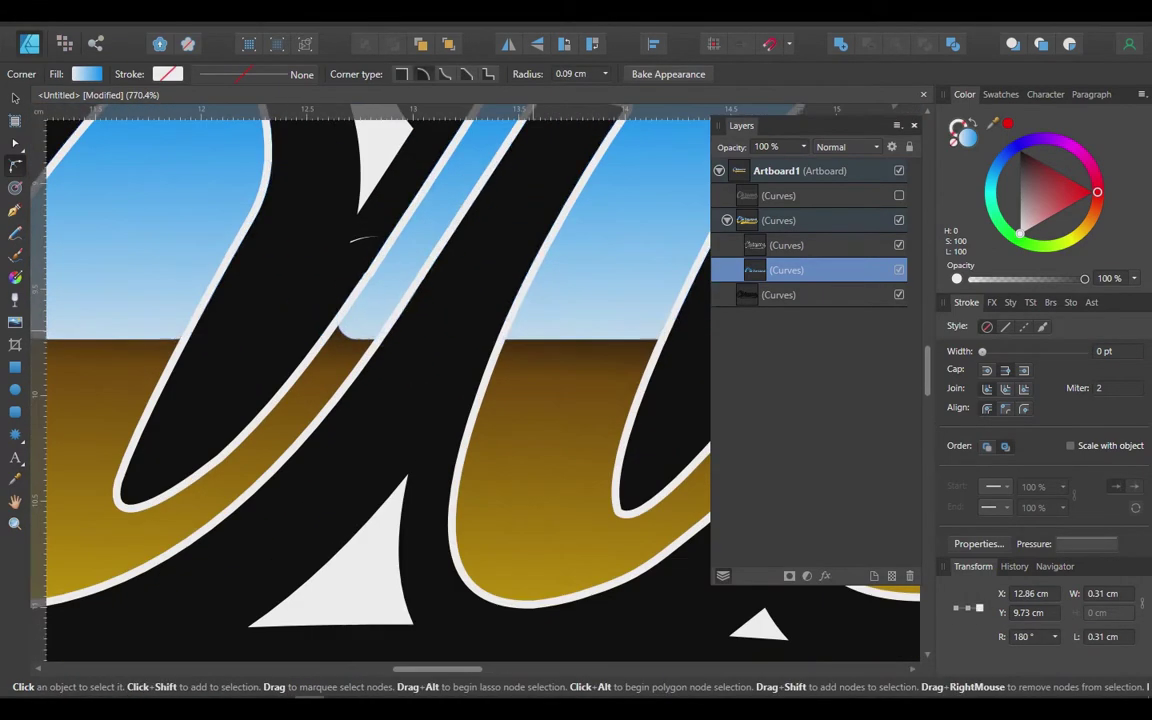
drag(667, 339, 634, 289)
drag(383, 339, 370, 313)
Round the blue shape's lower corners along the split around the o.
scroll(325, 385, down, 3)
scroll(645, 363, up, 4)
click(382, 383)
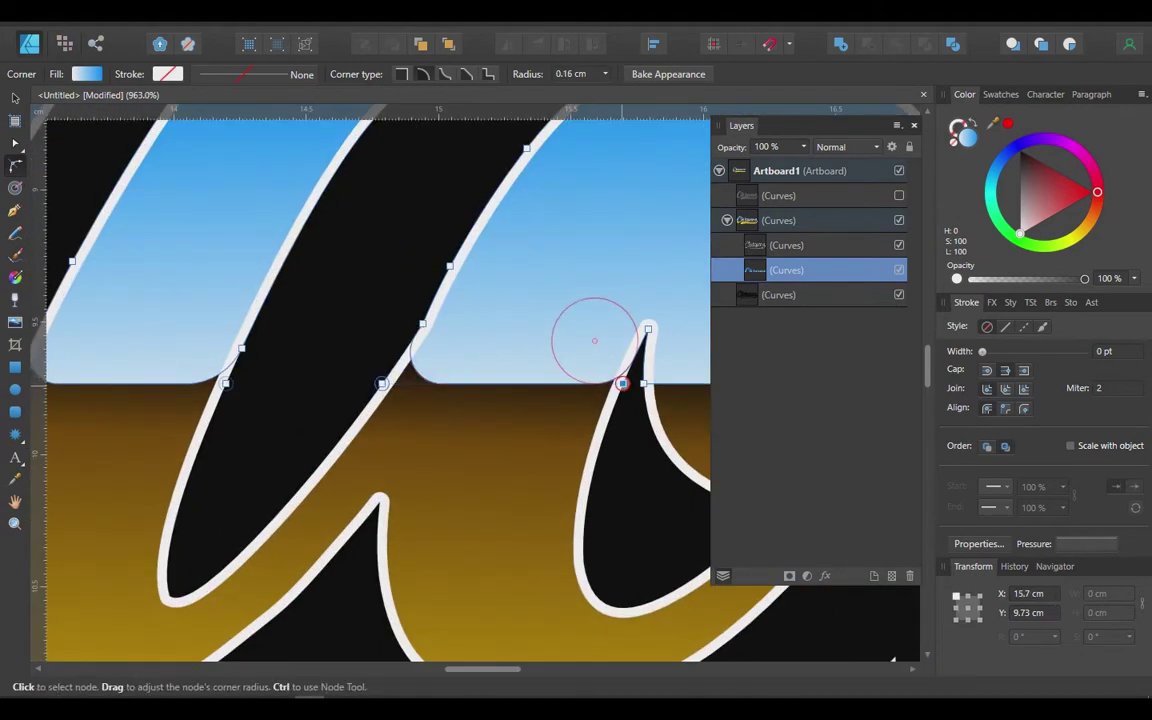
scroll(621, 383, right, 3)
click(432, 401)
scroll(432, 401, right, 3)
drag(445, 411, 530, 440)
drag(517, 427, 497, 388)
scroll(500, 390, down, 1)
Round the blue shape's lower corners along the split in all strokes of the m.
drag(568, 405, 328, 490)
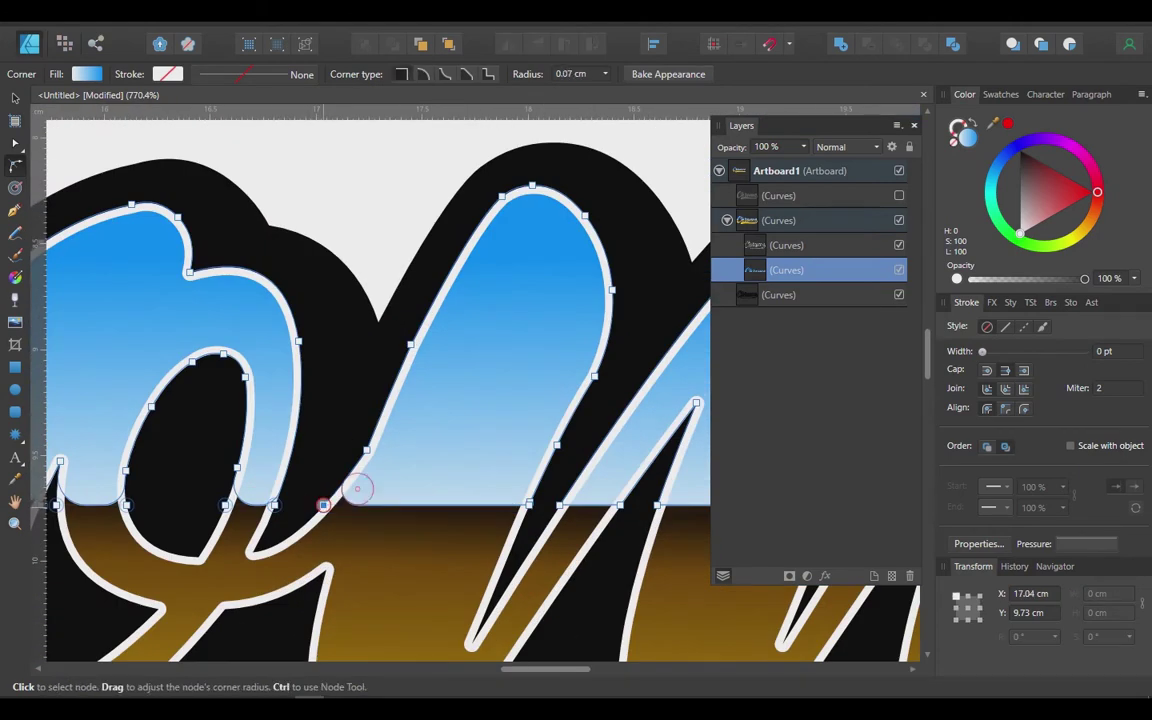
scroll(530, 500, up, 4)
click(505, 483)
drag(505, 483, 450, 391)
scroll(450, 455, down, 3)
drag(436, 462, 592, 502)
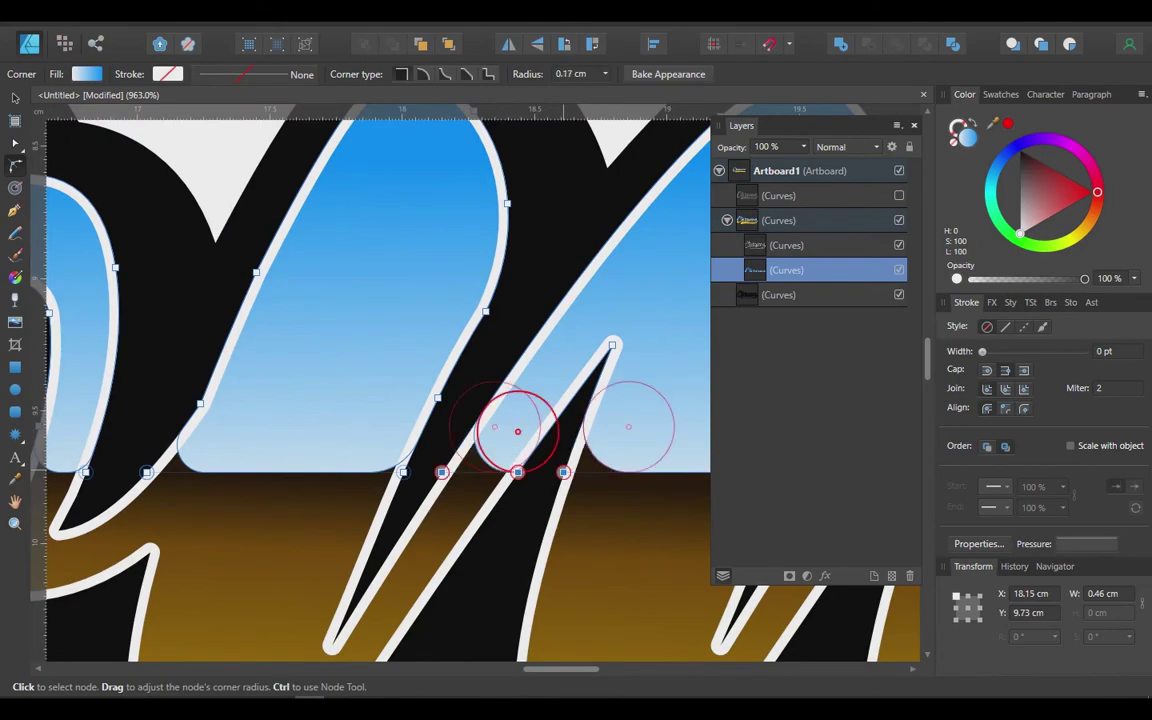
scroll(510, 470, down, 3)
scroll(510, 470, up, 7)
scroll(466, 400, down, 7)
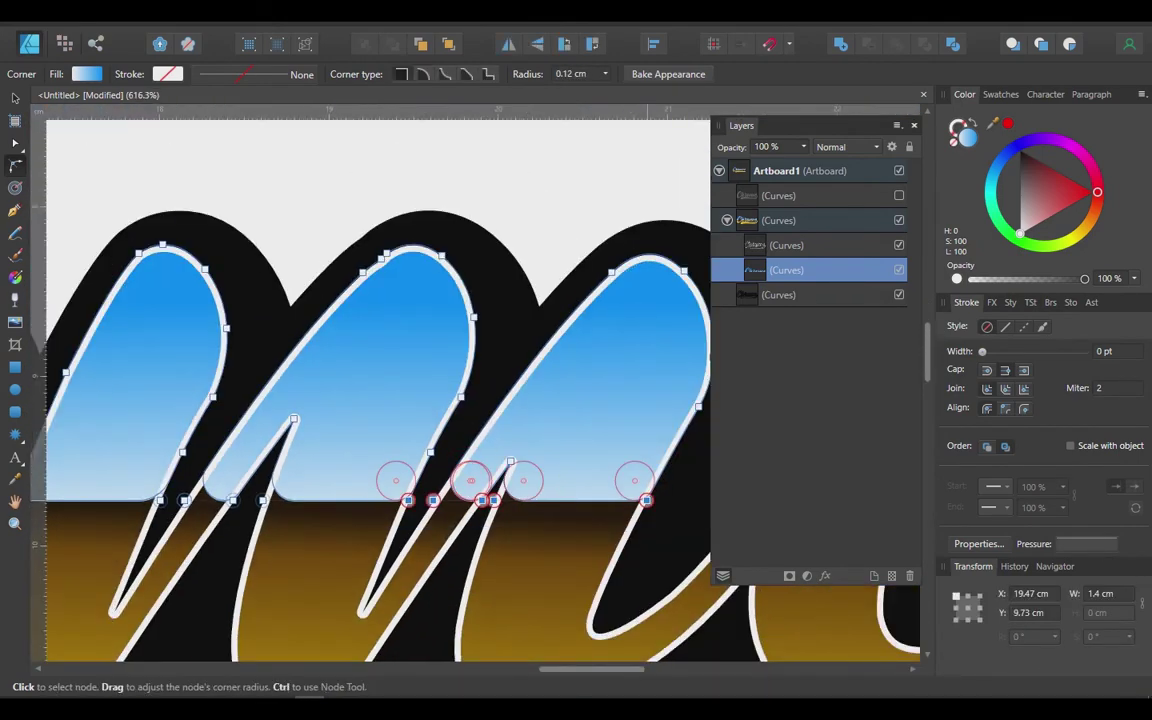
scroll(467, 504, up, 5)
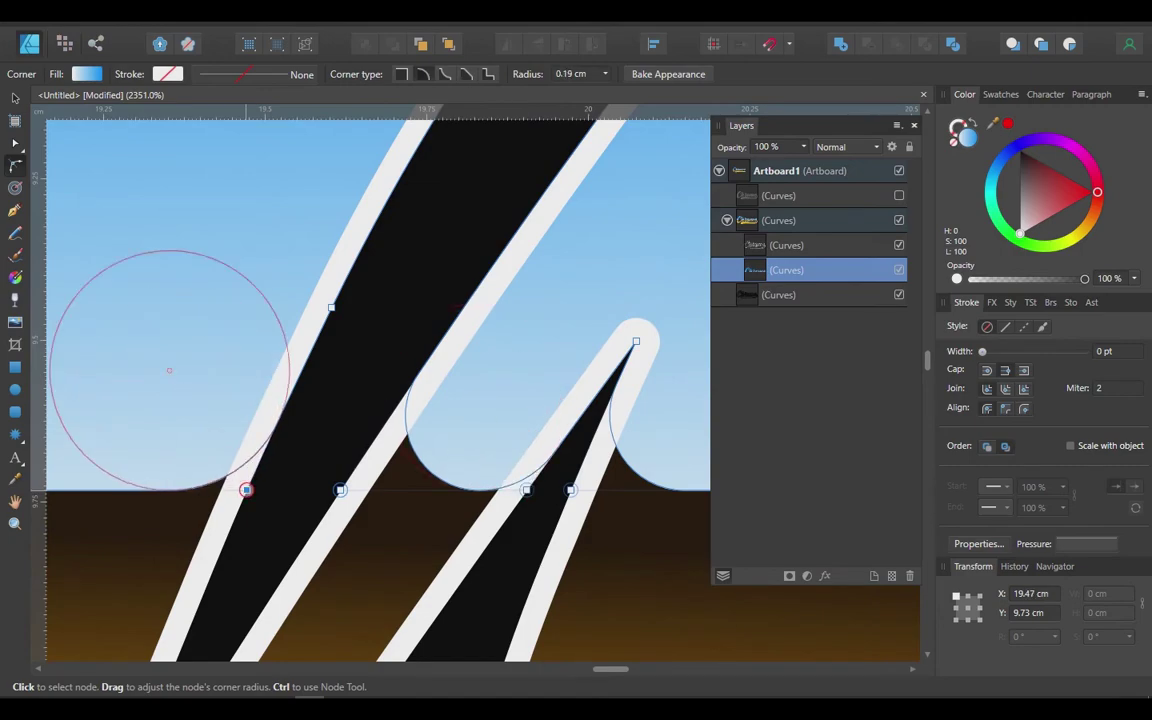
Round the remaining lower corners of the blue shape through the e, to a radius of about 0.13 cm.
scroll(467, 480, down, 5)
scroll(467, 480, up, 5)
scroll(559, 478, down, 5)
scroll(559, 478, up, 2)
key(v)
scroll(541, 512, down, 7)
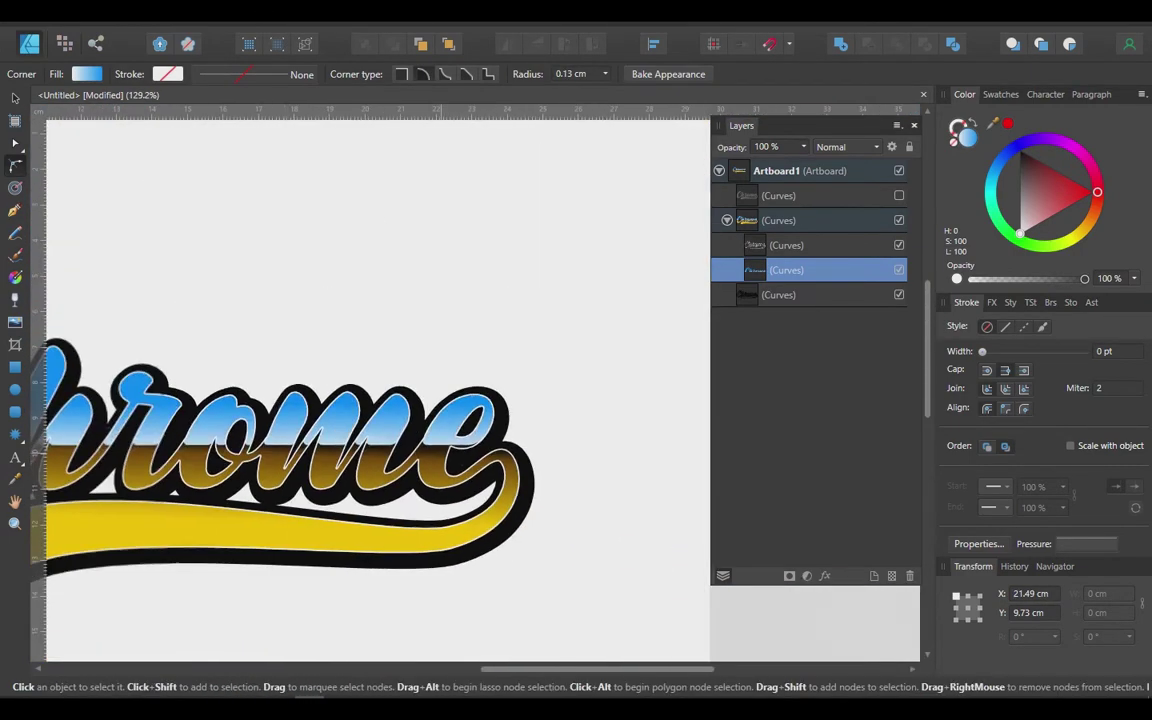
Adjust the blue gradient of the upper lettering half to fade fully to white just above the split.
scroll(541, 512, up, 2)
key(ctrl+d)
click(786, 270)
key(g)
scroll(400, 400, down, 3)
scroll(400, 400, up, 4)
key(v)
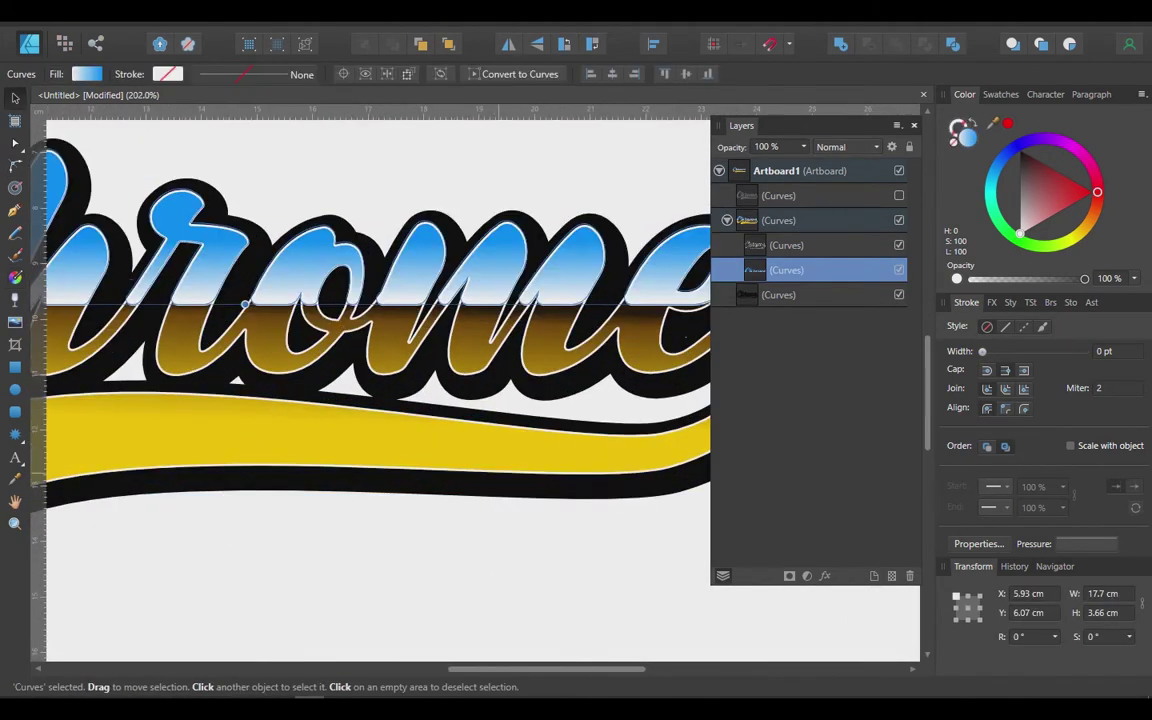
Apply a vertical linear gradient to the white outline, running from white above to blue (H 219, S 100, L 50) at the swash.
click(448, 420)
key(g)
scroll(352, 343, down, 2)
drag(390, 281, 390, 421)
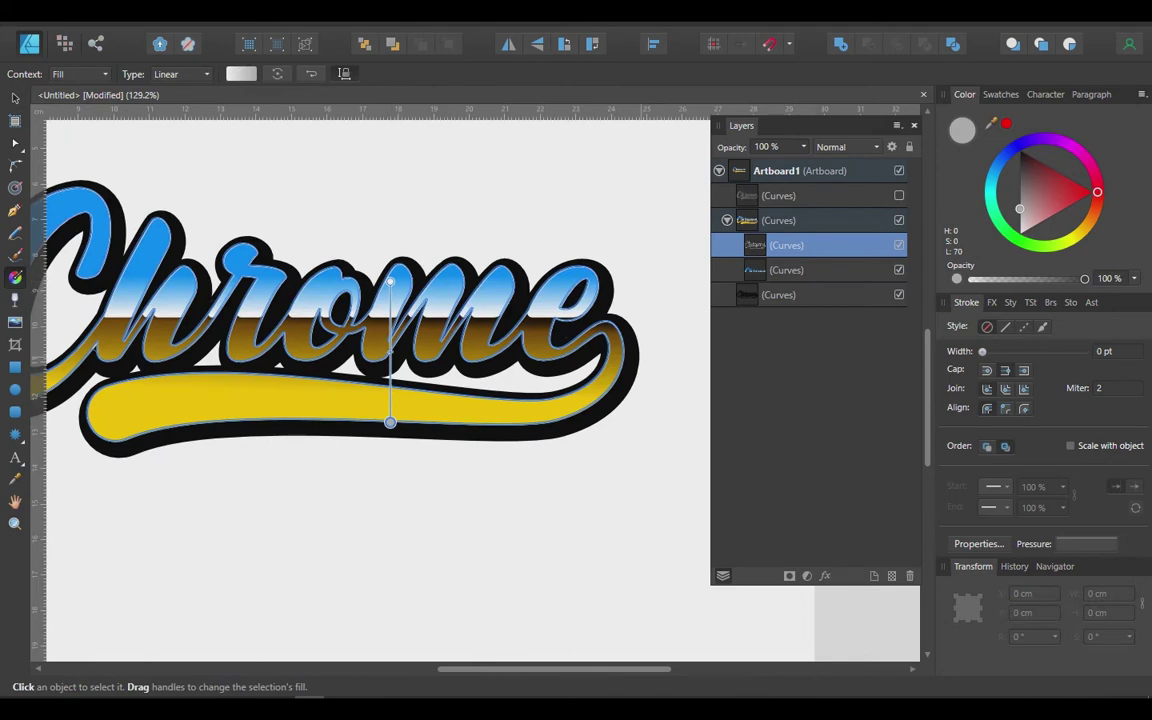
scroll(368, 328, up, 5)
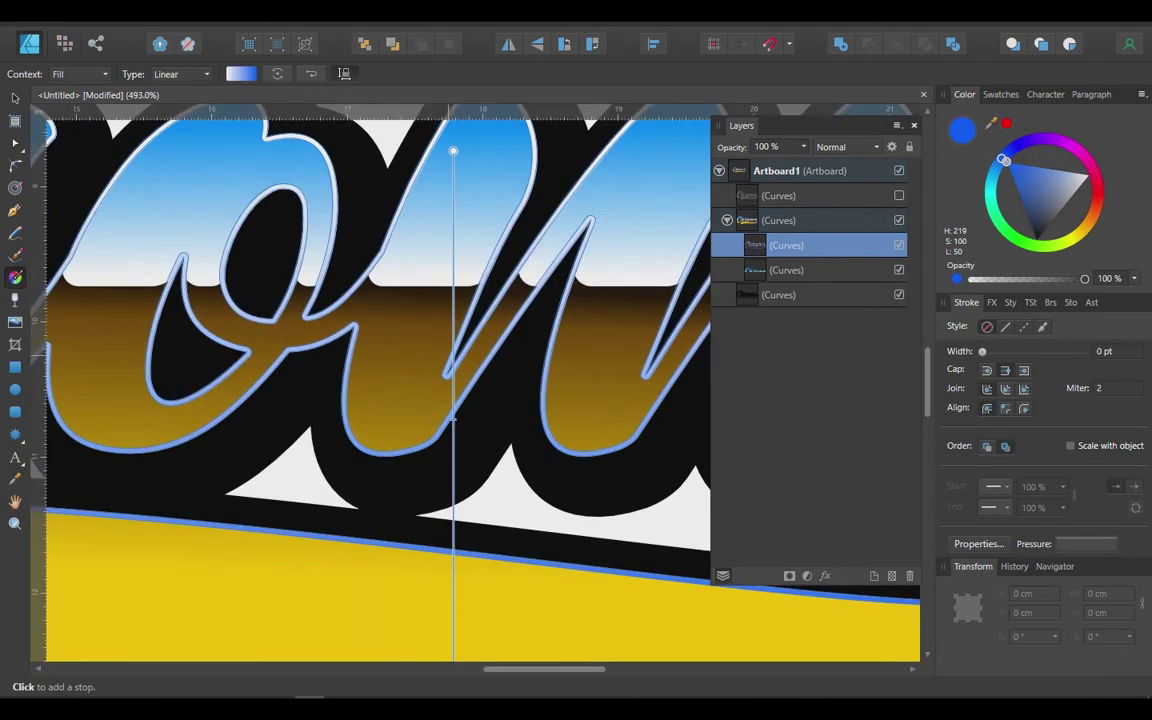
Add a white middle stop to the outline's gradient and set its upper end to yellow (H 50, S 100, L 50).
scroll(525, 366, down, 2)
click(1078, 232)
drag(998, 202, 1075, 230)
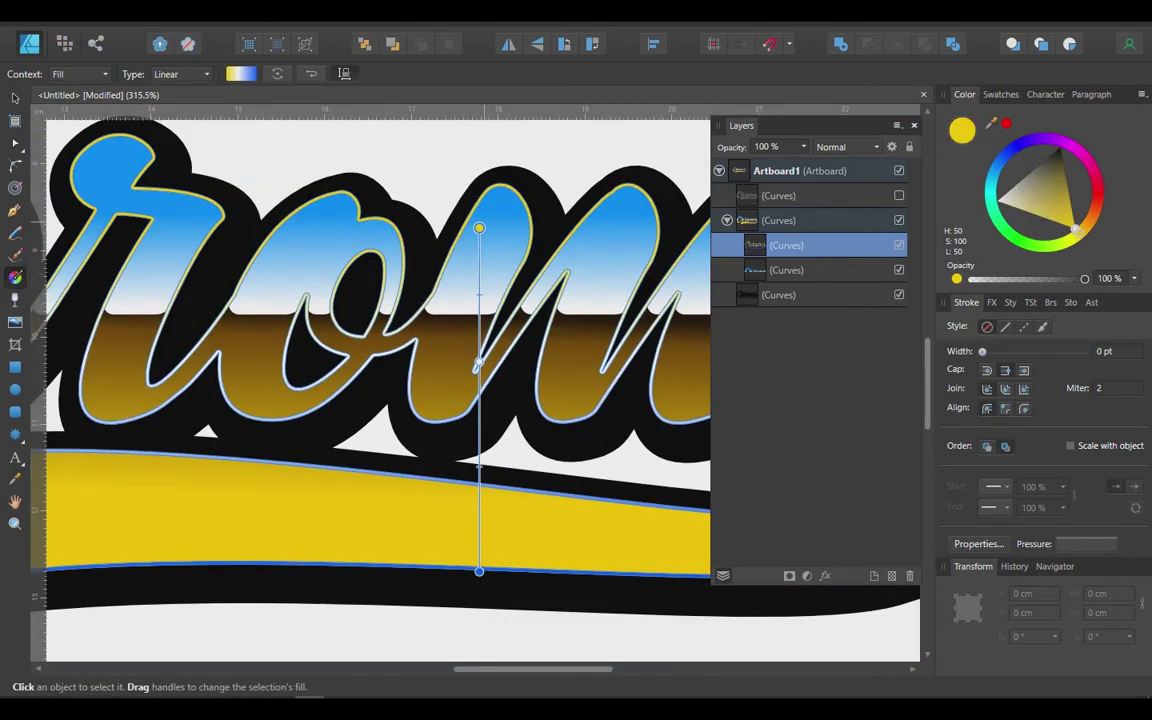
scroll(472, 271, down, 6)
key(v)
click(472, 271)
click(470, 425)
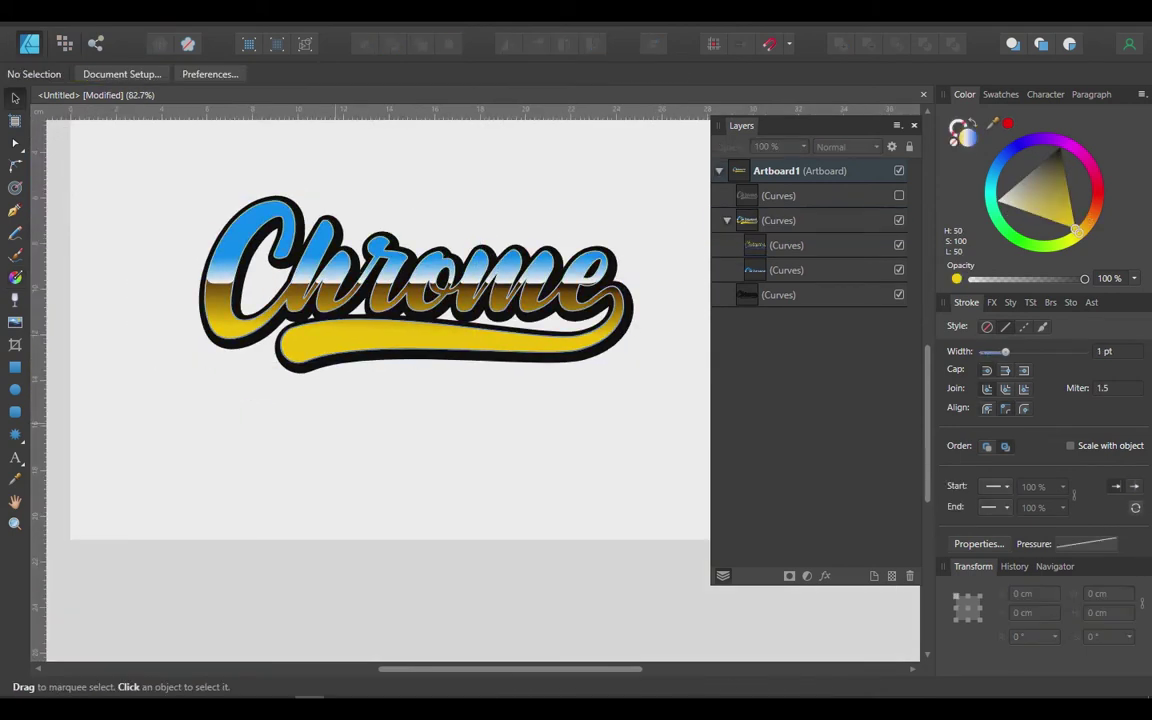
Lighten the yellow end of the parent lettering's gradient to pale yellow (H 48, S 100, L 79).
click(472, 290)
key(g)
scroll(430, 276, up, 3)
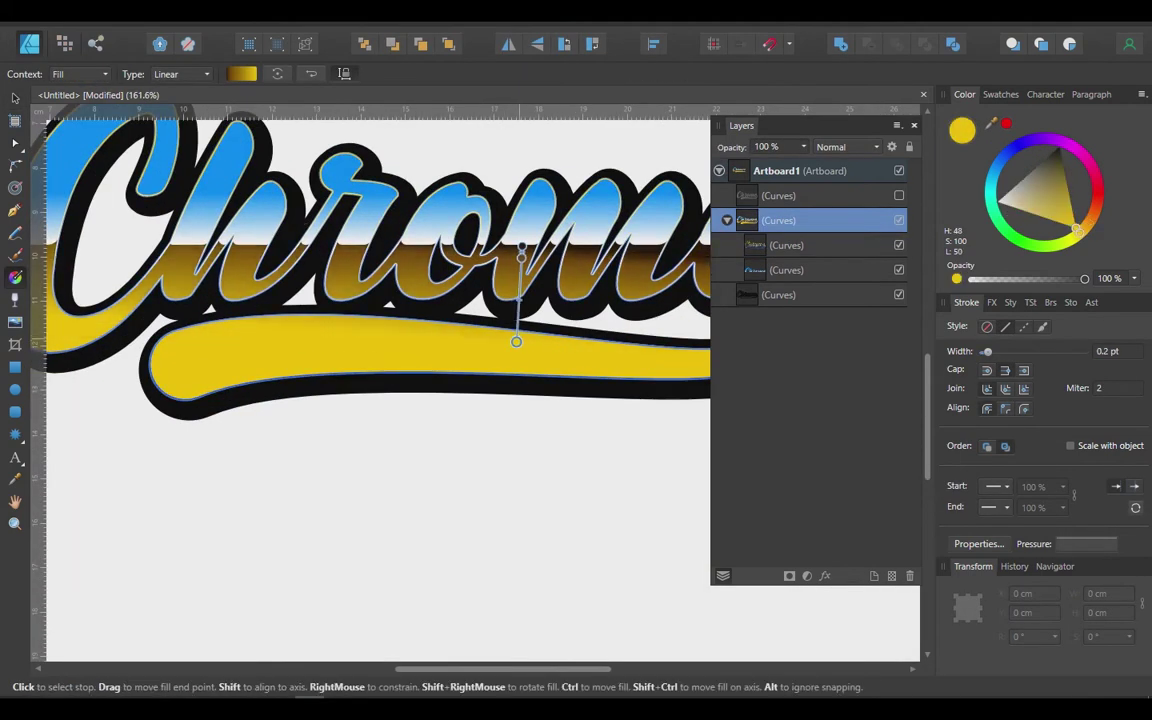
scroll(521, 341, down, 1)
click(1035, 214)
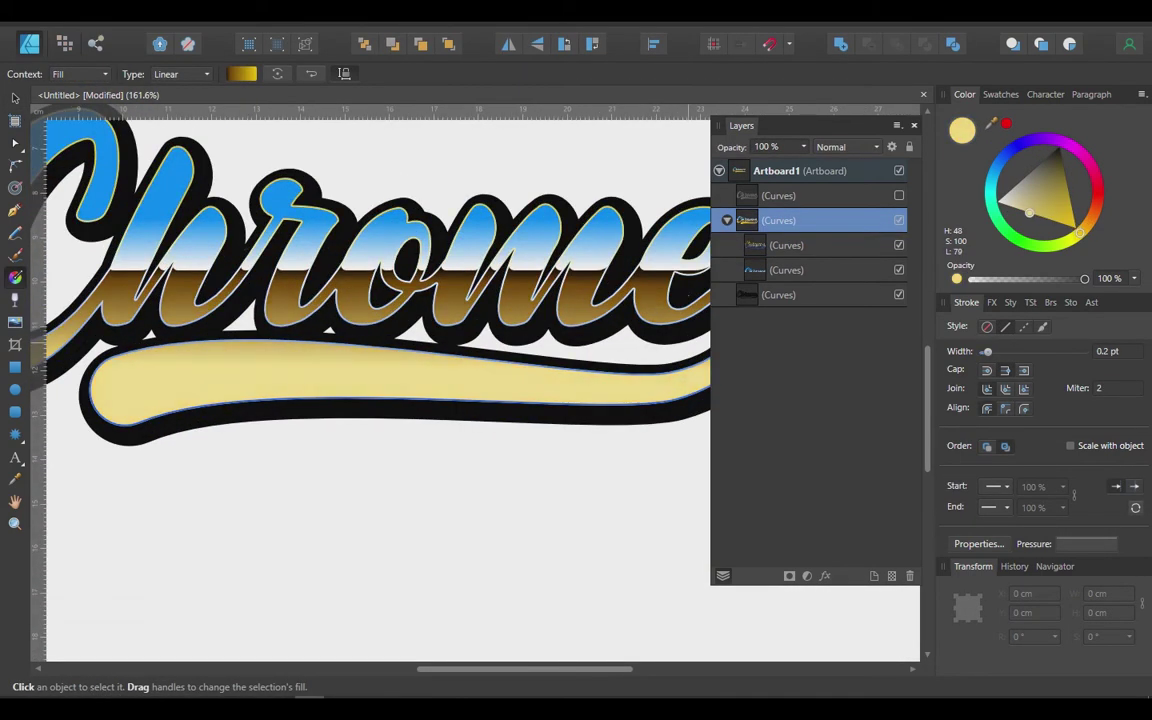
scroll(437, 400, down, 2)
Fill the black backing shape behind the lettering with dark grey (L 27).
key(v)
scroll(400, 330, up, 8)
click(778, 295)
click(1019, 170)
key(ctrl+0)
Fill the artboard background with dark red.
click(776, 171)
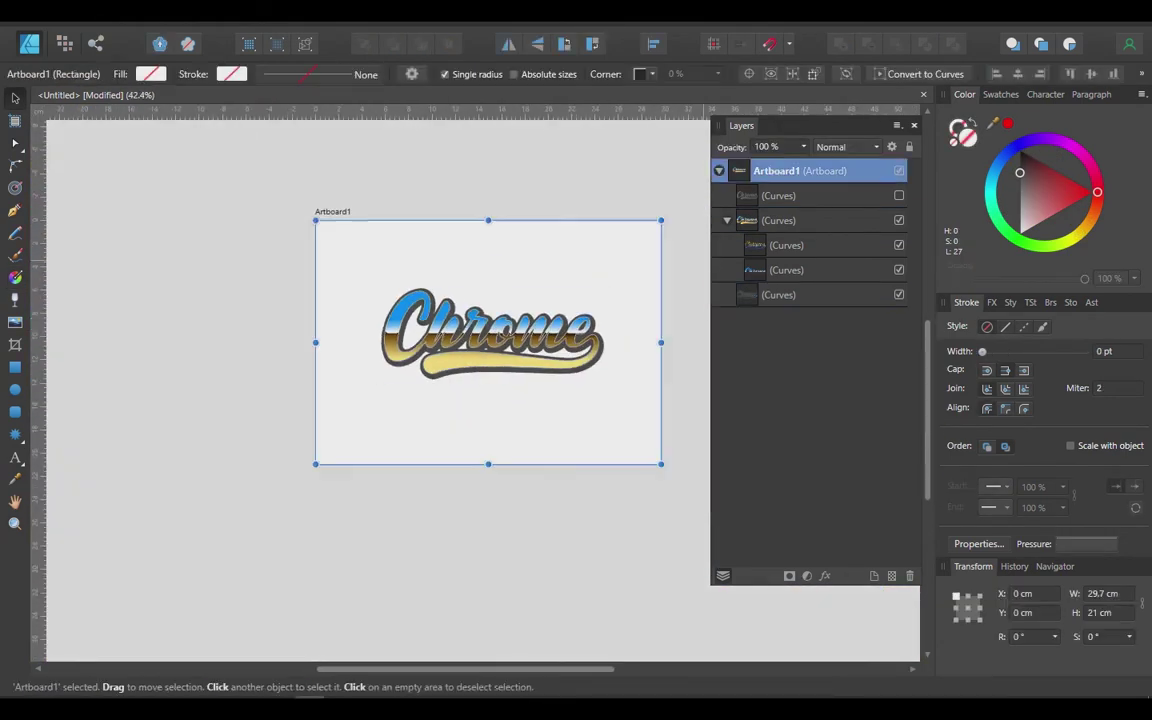
click(1037, 160)
scroll(455, 340, up, 4)
Try dark red (H 0, S 100, L 16) on the backing shape, and set its fill to near-black instead.
click(778, 295)
click(1042, 163)
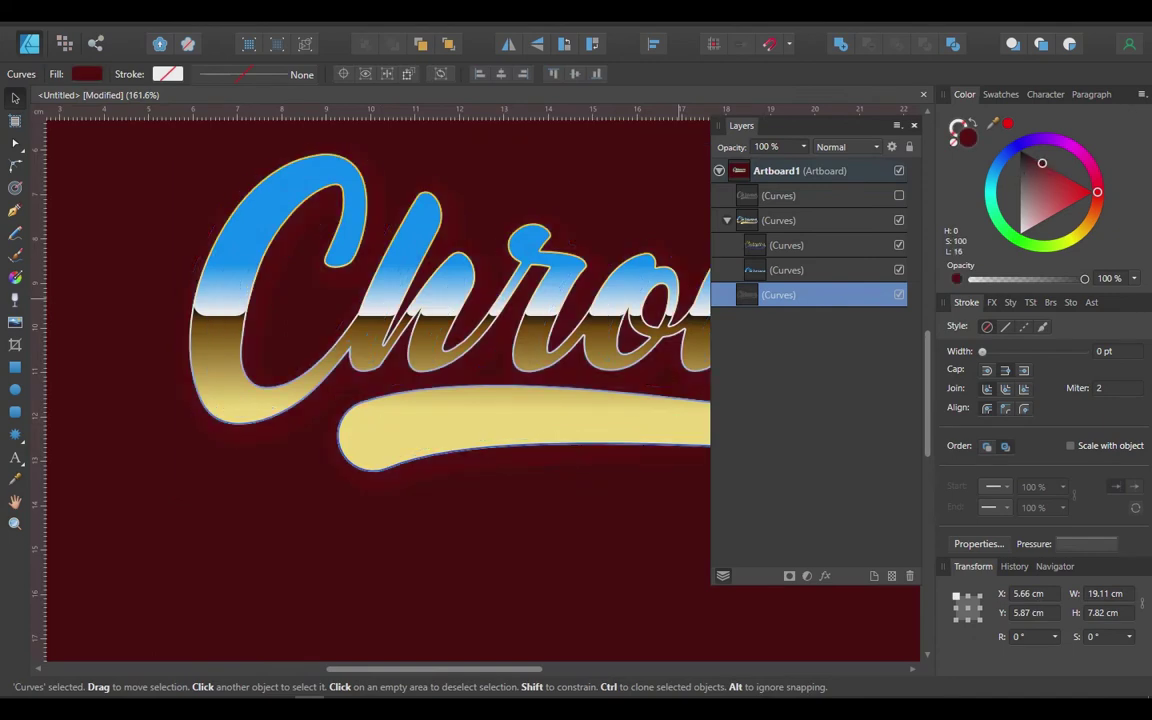
click(1019, 150)
key(ctrl+0)
key(ctrl+d)
Recolour the outline's gradient to white at both ends with a dark red stop around the middle.
scroll(611, 337, up, 5)
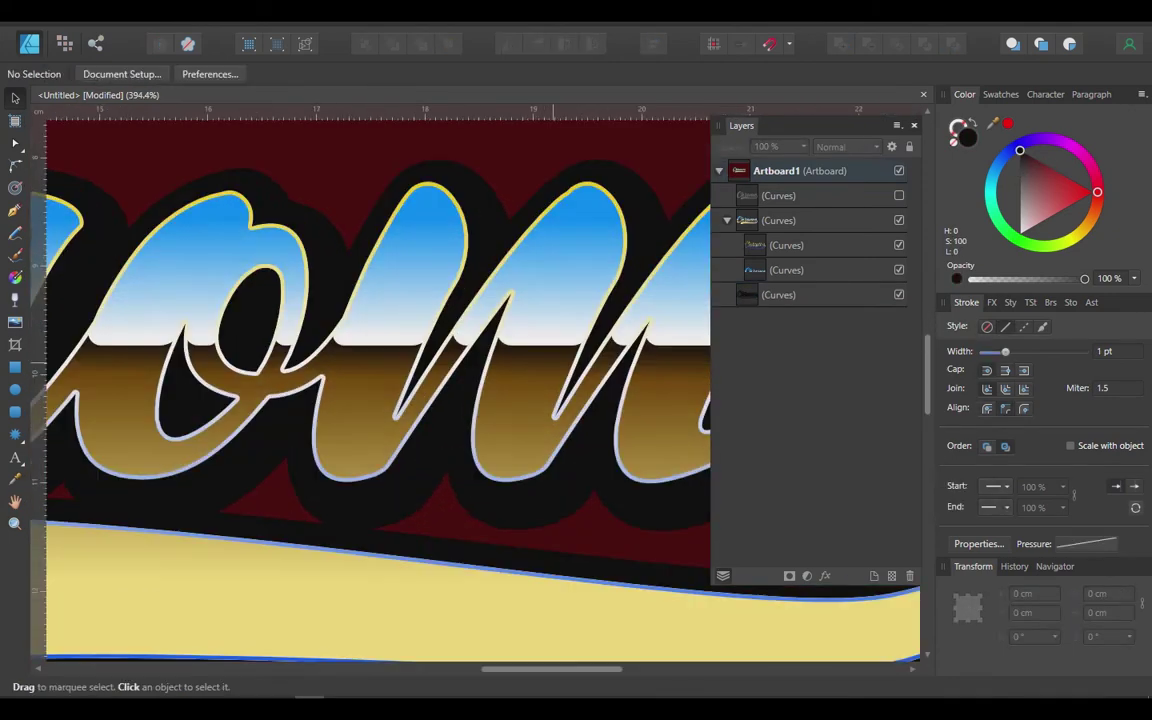
click(756, 245)
key(g)
click(404, 362)
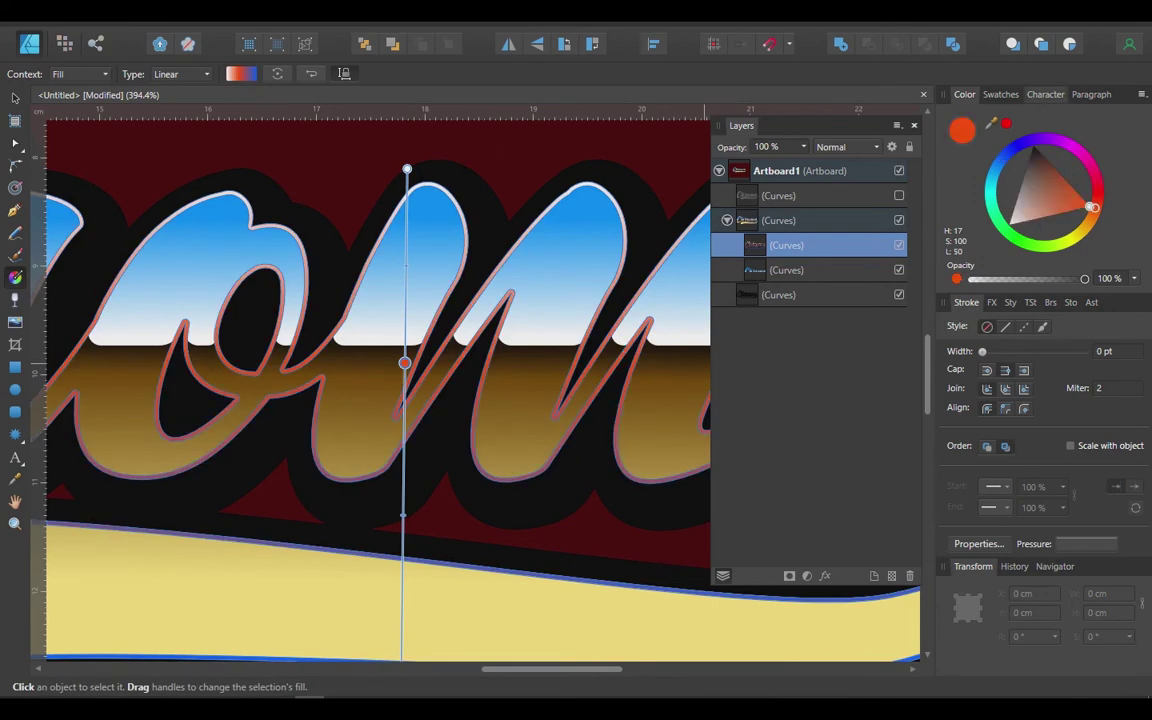
click(1000, 94)
scroll(480, 350, down, 2)
scroll(609, 334, down, 2)
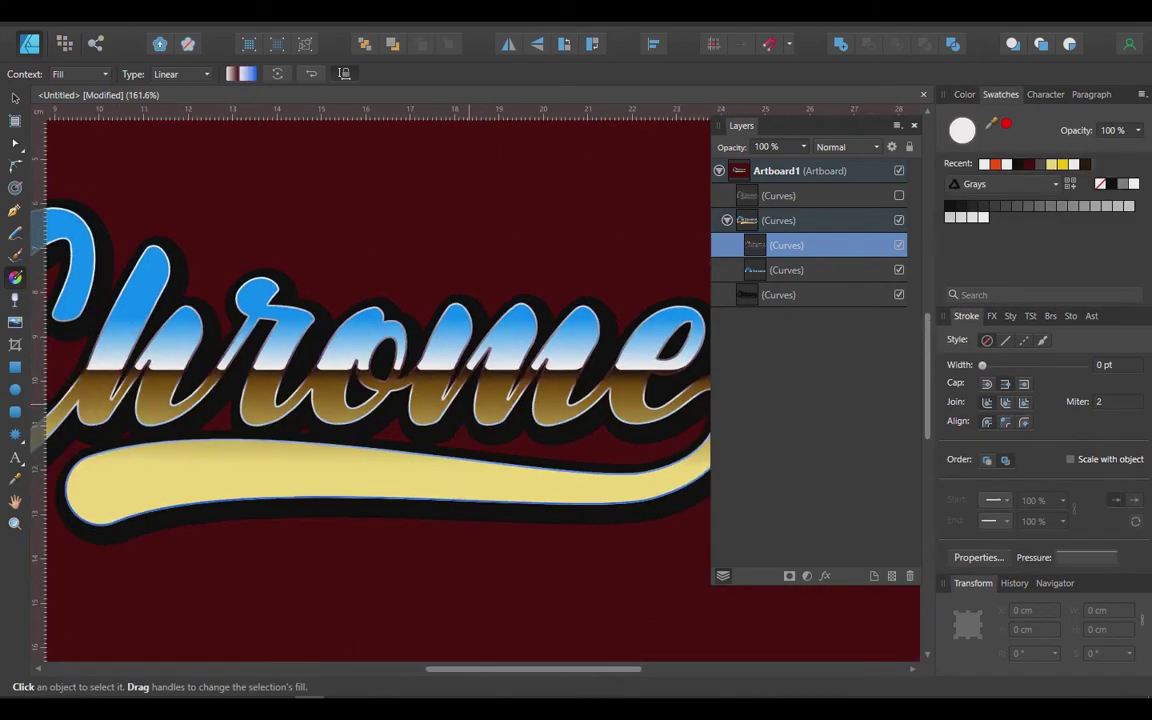
key(v)
key(ctrl+d)
scroll(680, 285, down, 1)
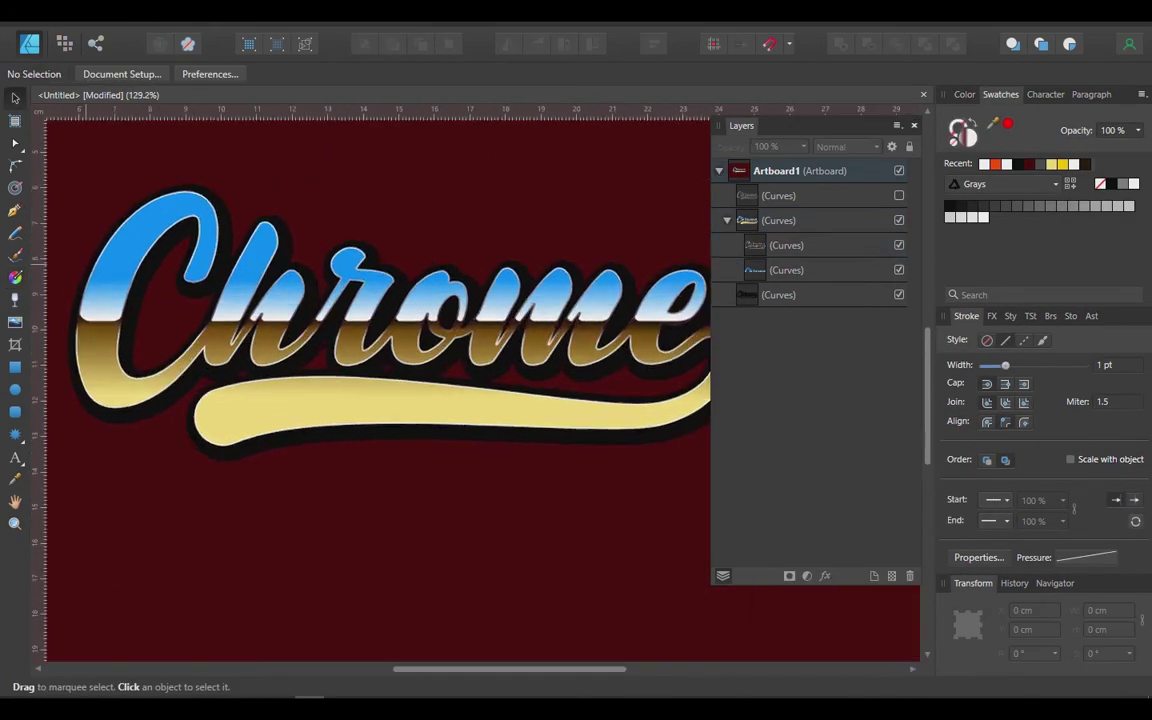
Draw a 5-point double star about 2.52 cm wide above the lettering, narrow it to thin rays and fill it white.
click(15, 434)
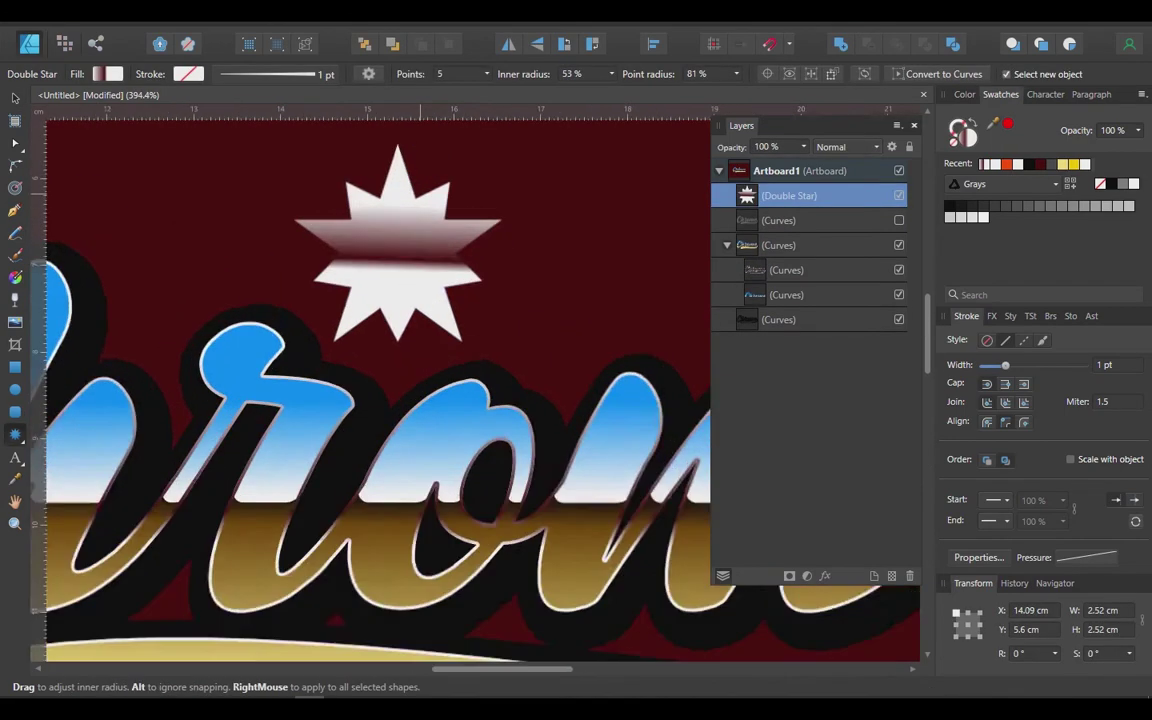
drag(373, 198, 385, 257)
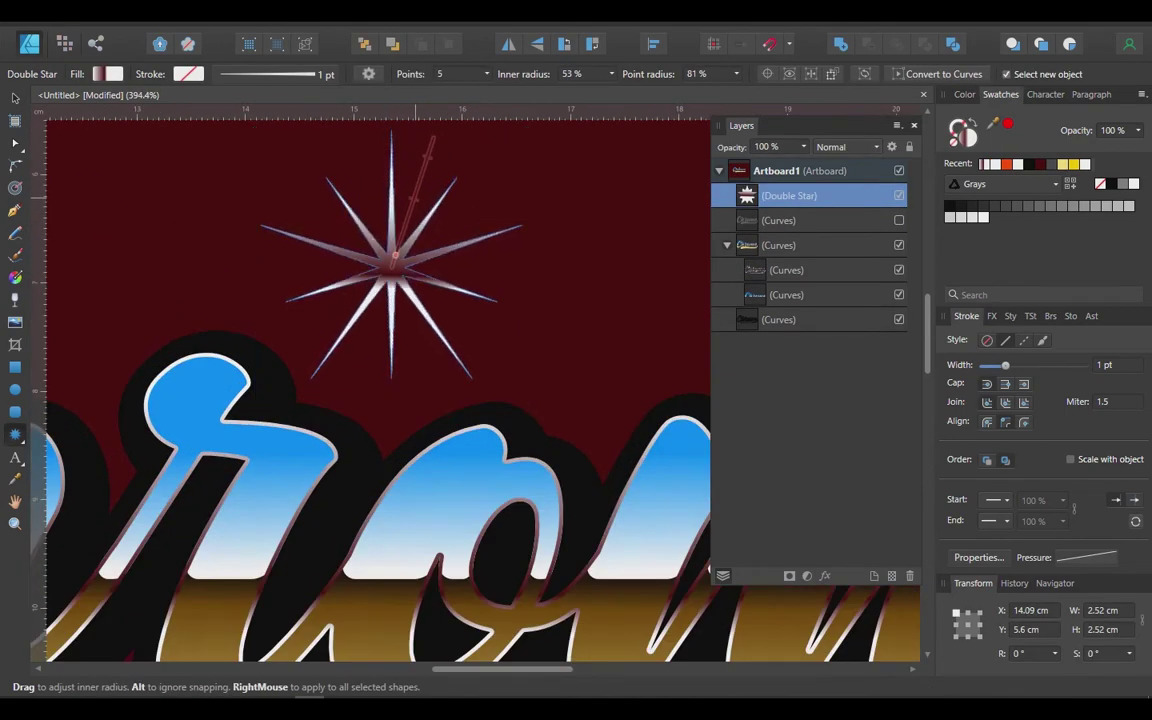
key(v)
scroll(380, 390, down, 2)
scroll(380, 390, up, 2)
Place copies of the sparkle star on the C's tip, between r and o, on the e and at the swash's rounded start.
mouse_move(525, 217)
mouse_down()
mouse_move(242, 283)
mouse_move(200, 305)
mouse_move(553, 445)
mouse_up()
scroll(423, 355, down, 5)
mouse_move(455, 377)
mouse_down()
mouse_move(595, 375)
mouse_move(302, 473)
mouse_up()
scroll(605, 374, up, 3)
drag(153, 485, 226, 463)
key(ctrl+d)
Set the lower end of the parent lettering's gold gradient to white, and view the whole artwork with nothing selected.
scroll(273, 517, up, 3)
click(290, 455)
key(g)
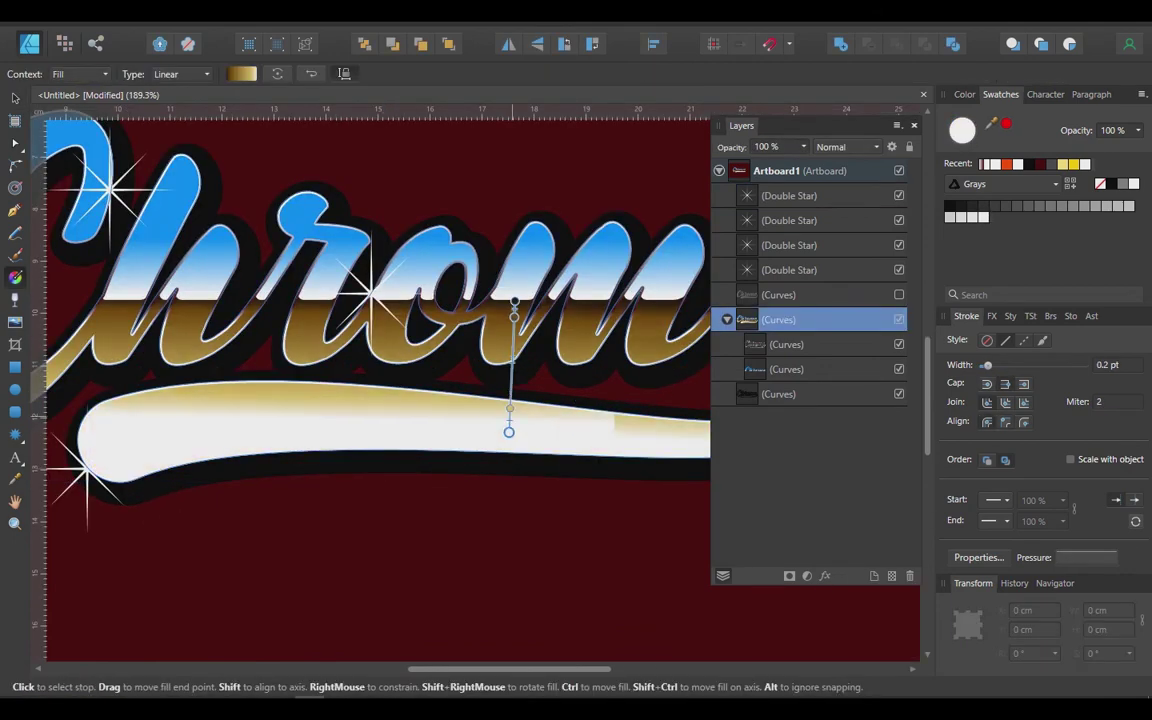
key(ctrl+0)
key(v)
key(ctrl+d)
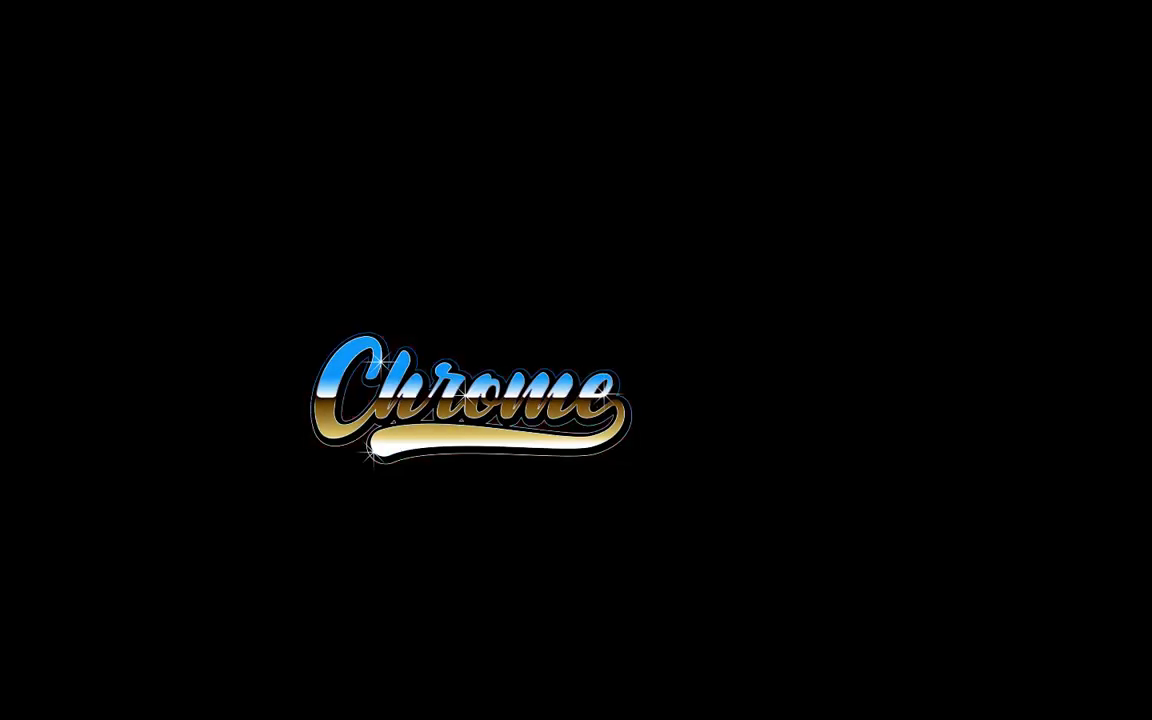